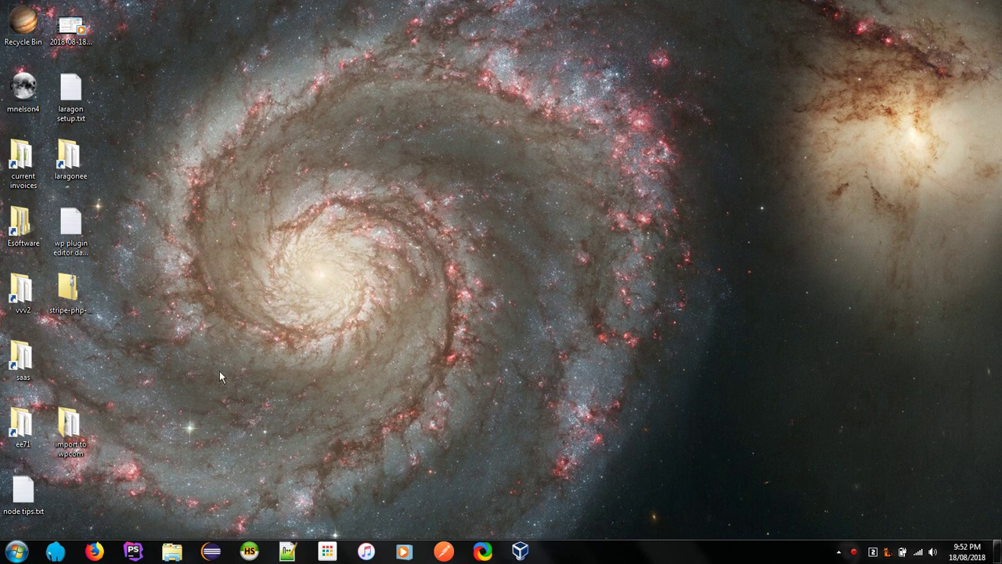
# Step: Launch Firefox and search DuckDuckGo for 'html codesniffer squizlabs'
pyautogui.click(96, 551)
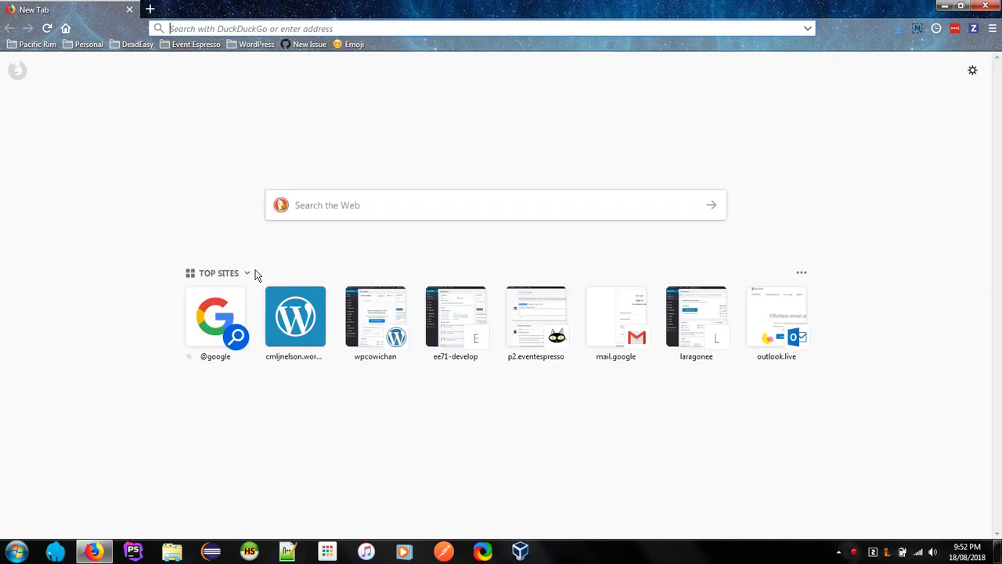
pyautogui.write('html ')
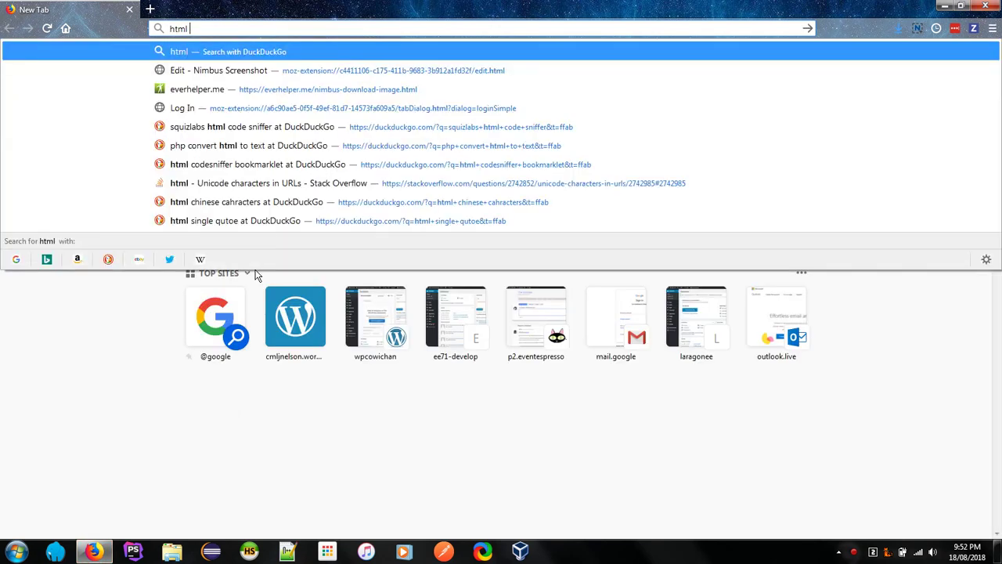
pyautogui.write('codes')
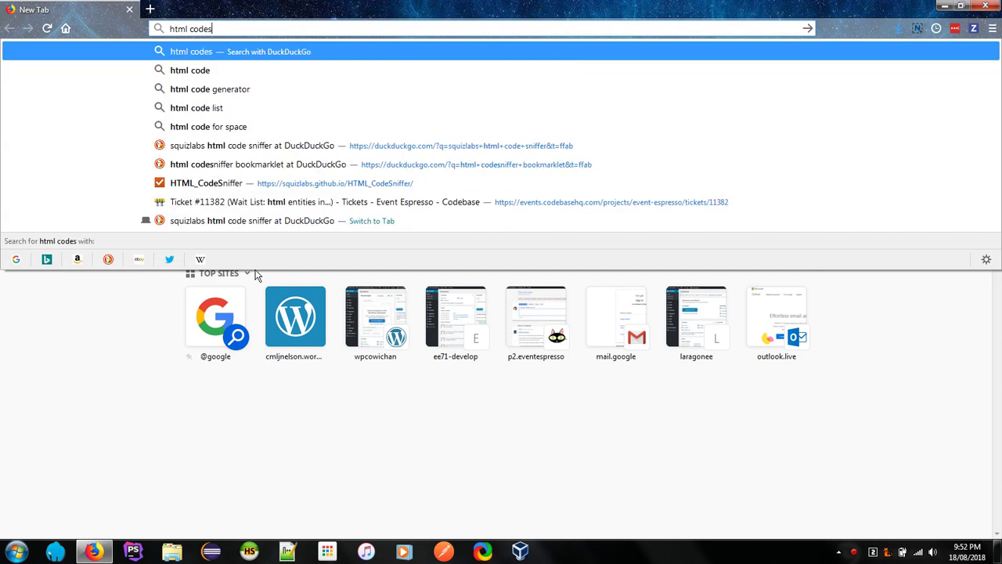
pyautogui.write('niffer s')
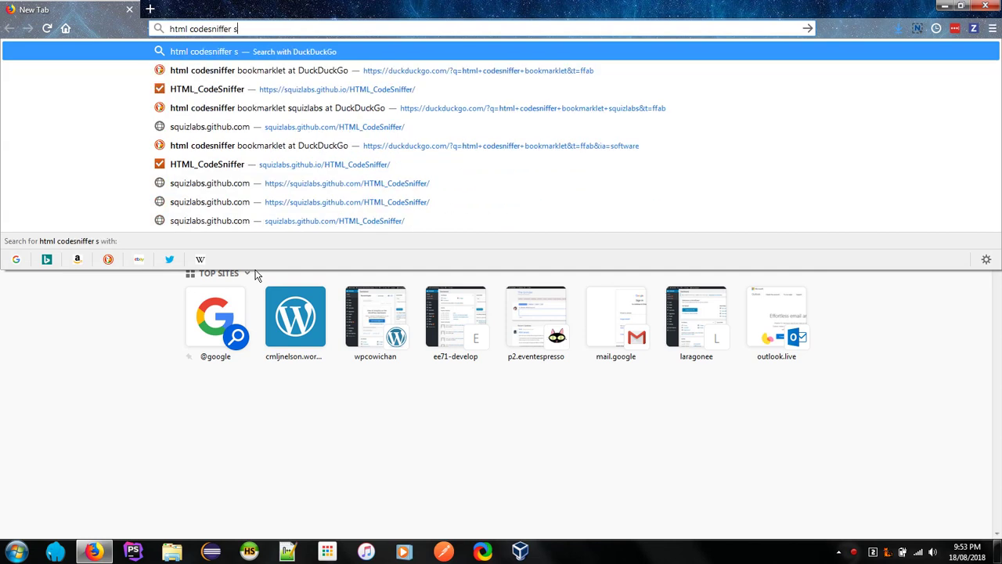
pyautogui.write('quizlabs')
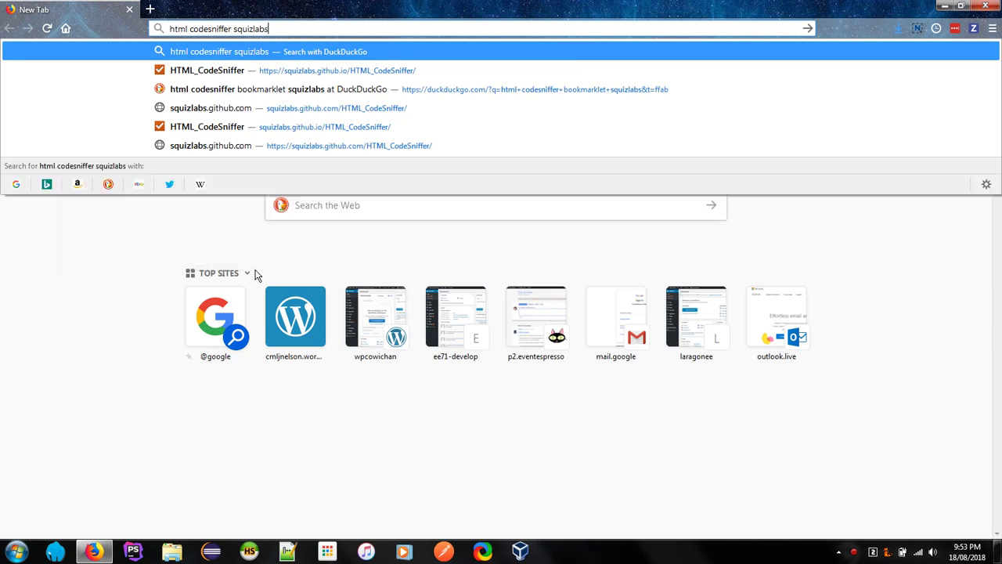
pyautogui.press('Return')
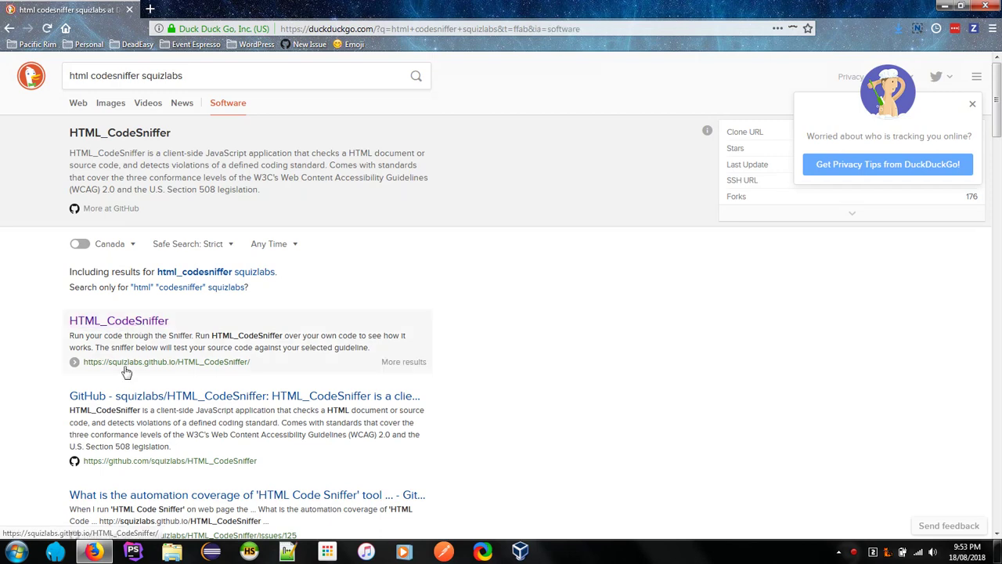
# Step: Open the squizlabs.github.io HTML_CodeSniffer page and drag its Accessibility Auditor bookmarklet onto the bookmarks toolbar
pyautogui.click(156, 354)
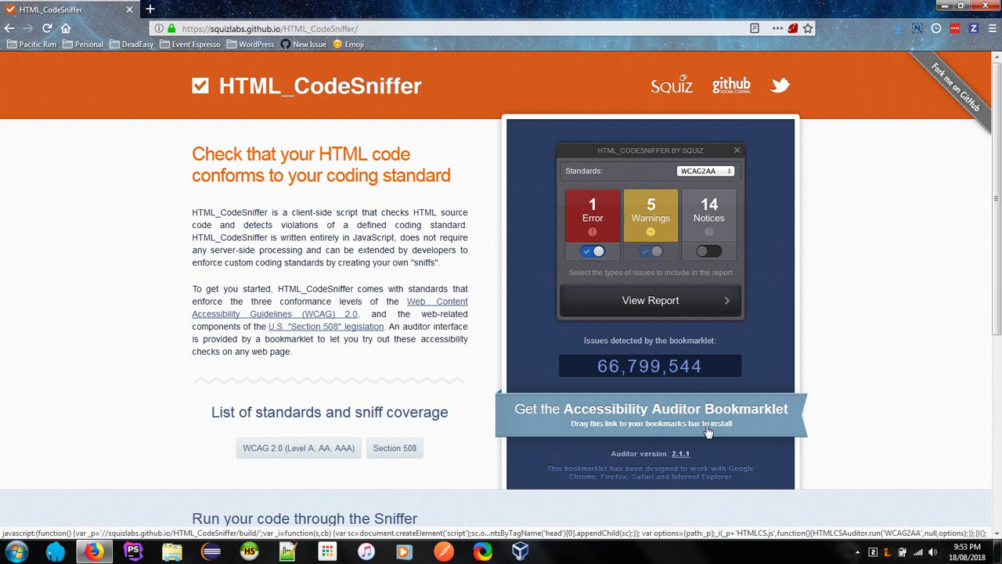
pyautogui.moveTo(708, 430); pyautogui.dragTo(429, 47)
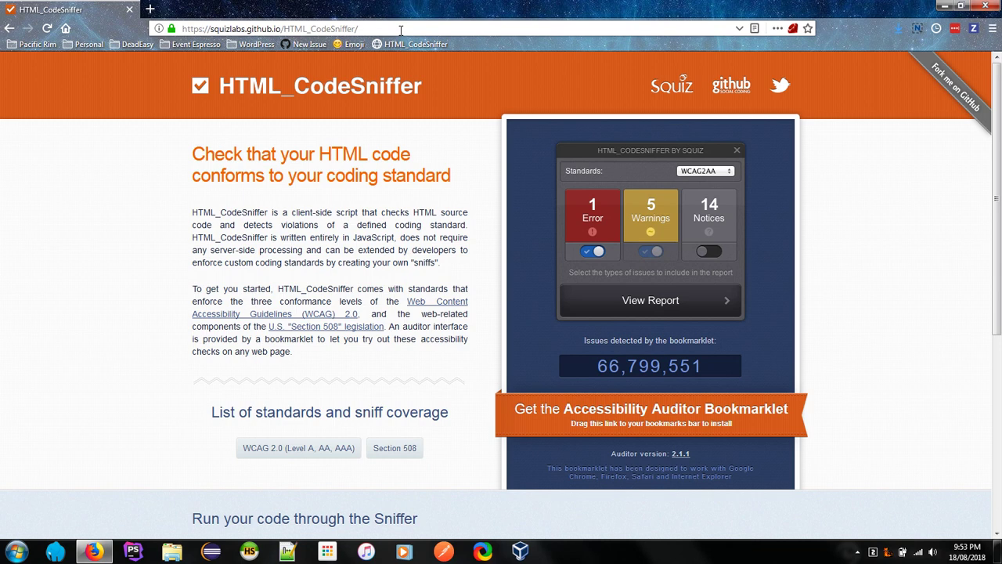
# Step: Load wpcowichan.org by accepting the 'wp' address-bar completion
pyautogui.click(400, 30)
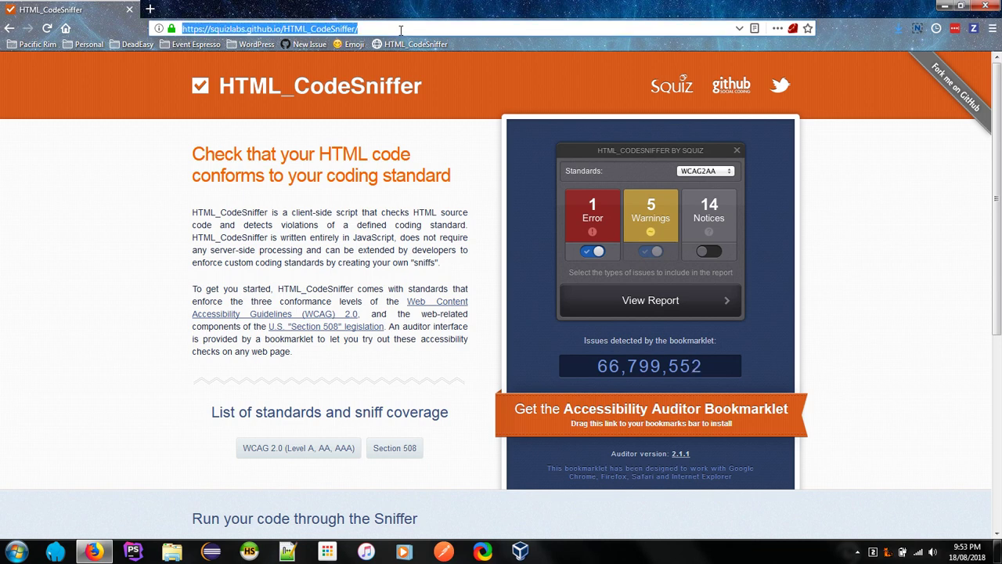
pyautogui.write('wpcowichan.org/')
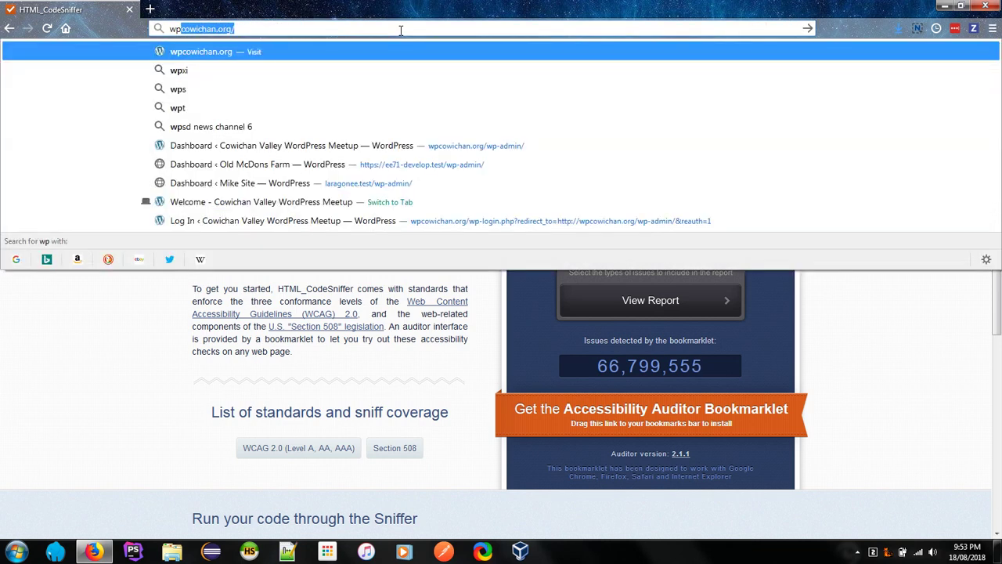
pyautogui.press('Return')
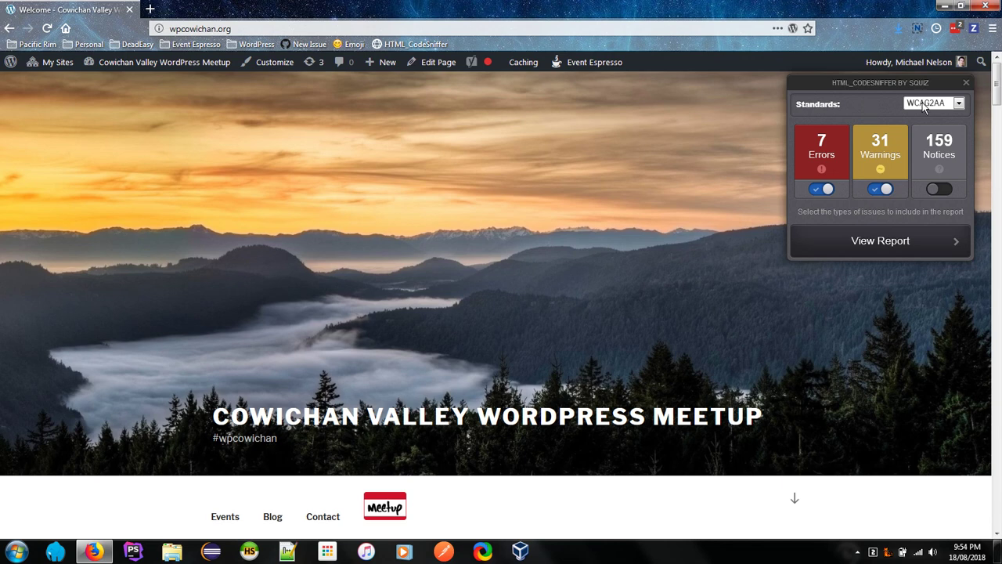
# Step: Switch the audit standard to WCAG2A and turn off warnings so only the 7 errors show
pyautogui.click(949, 110)
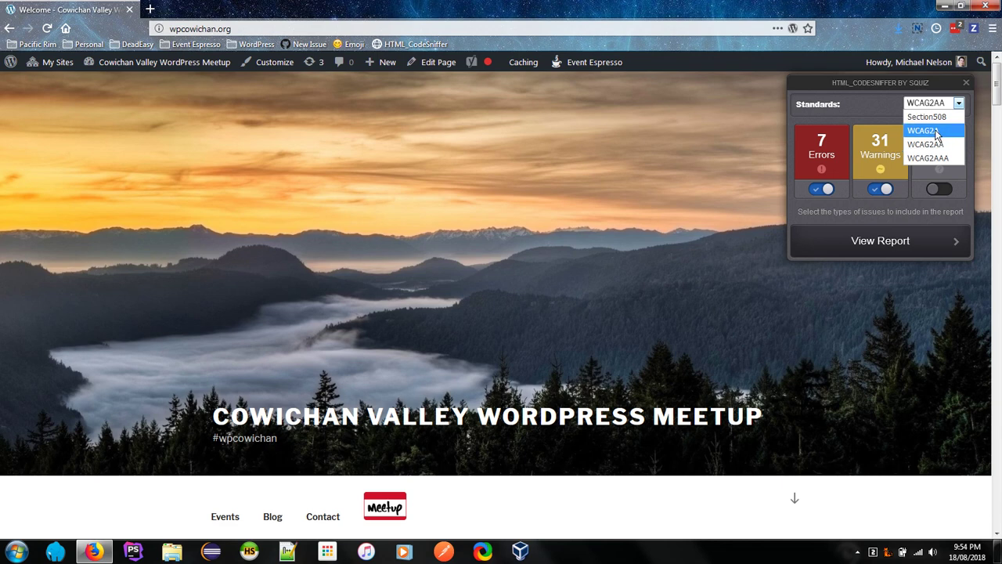
pyautogui.press('Escape')
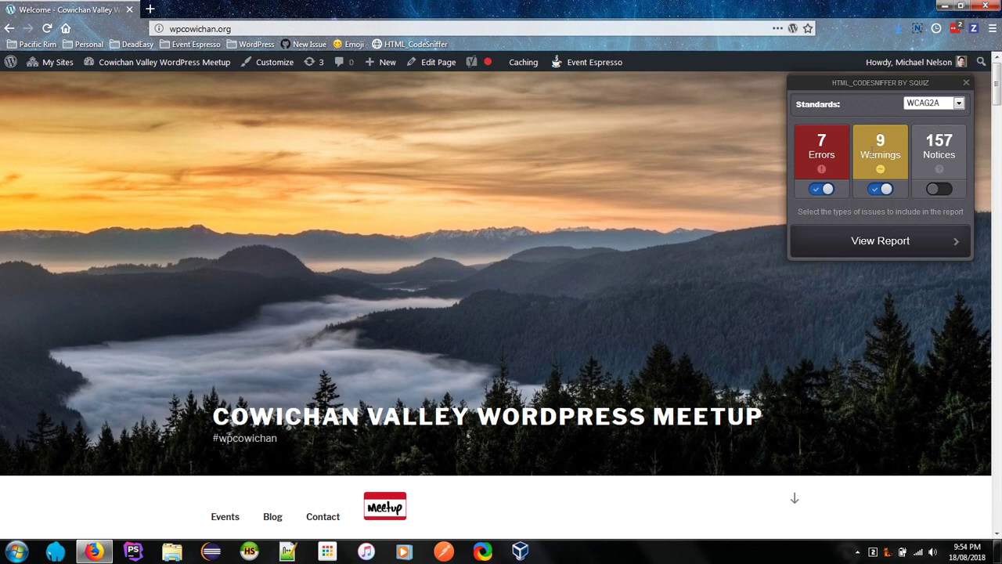
pyautogui.click(882, 189)
# Step: Open the report and view issue 1 of 7, the image-only link missing alt text (H30)
pyautogui.click(904, 248)
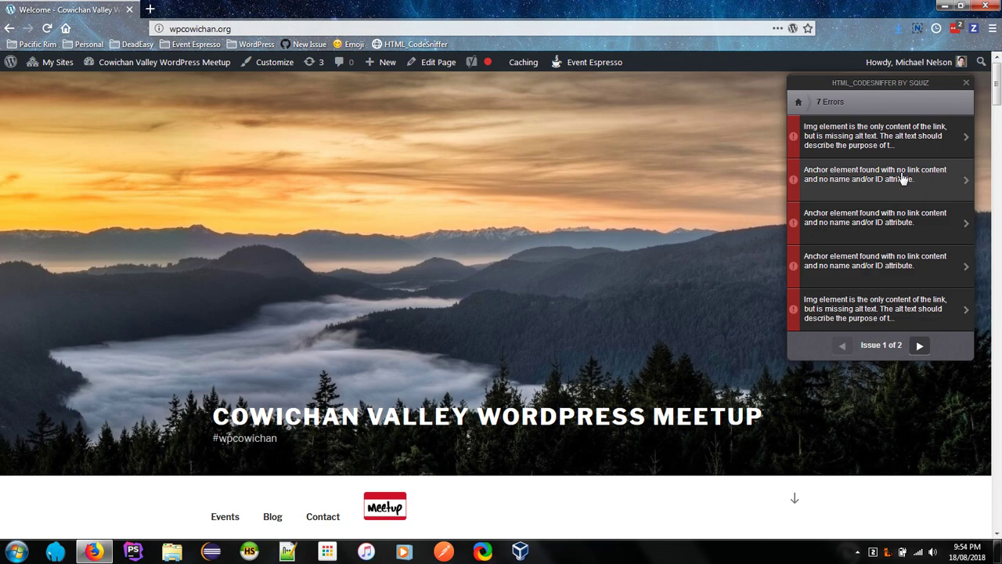
pyautogui.click(912, 149)
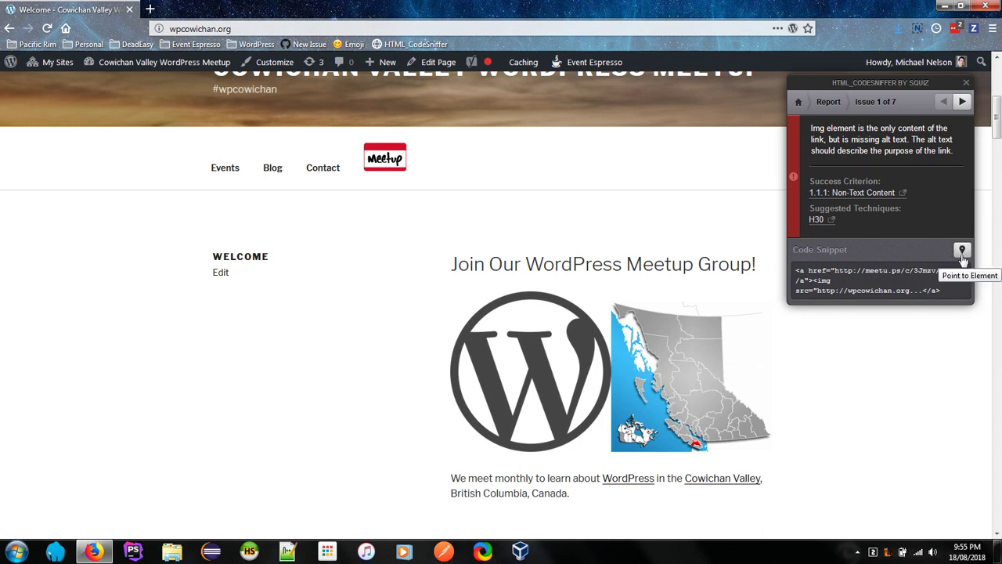
# Step: Point to the flagged Meetup image on the page, then advance to issue 2, the empty anchor
pyautogui.click(963, 255)
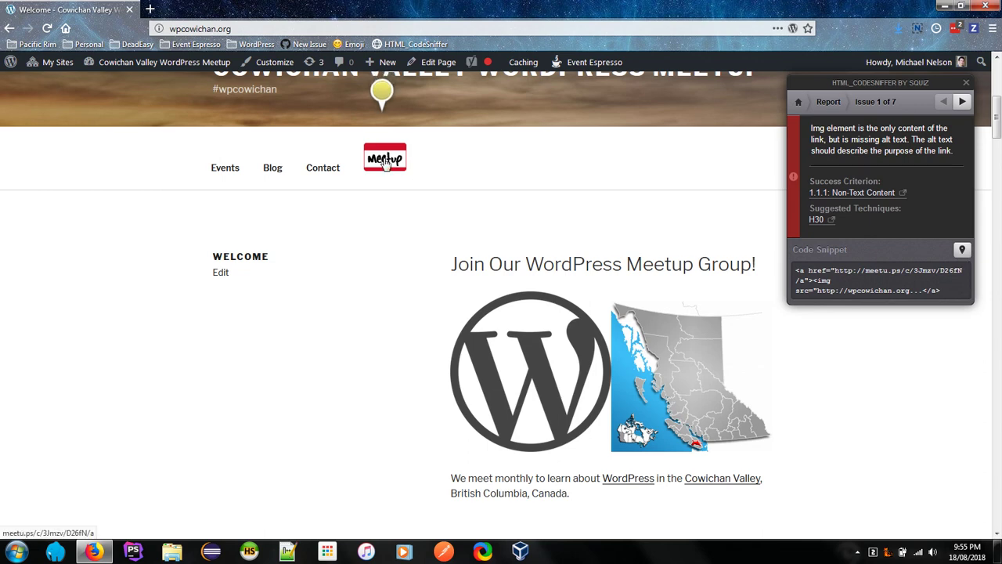
pyautogui.scroll(3, 385, 162)
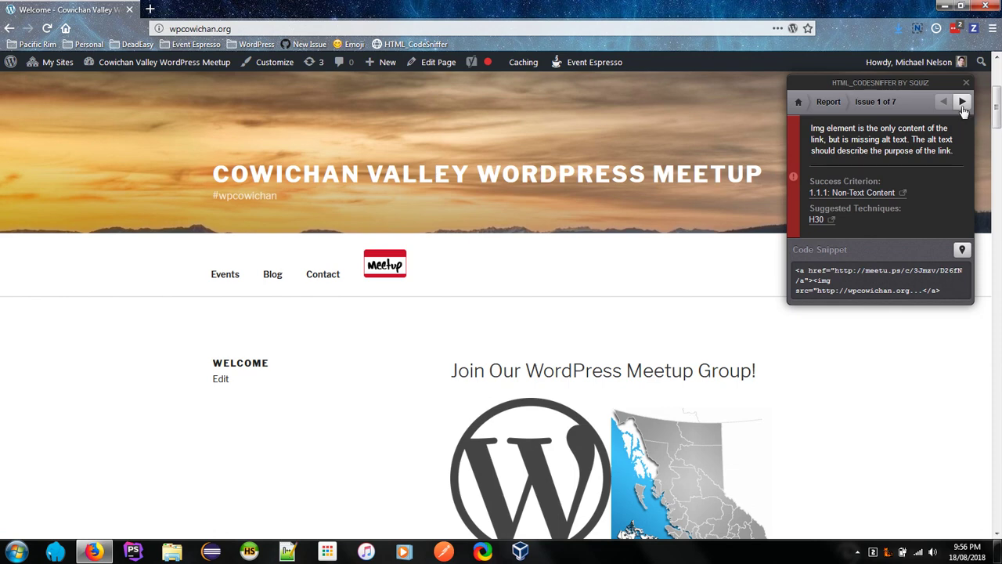
pyautogui.click(962, 103)
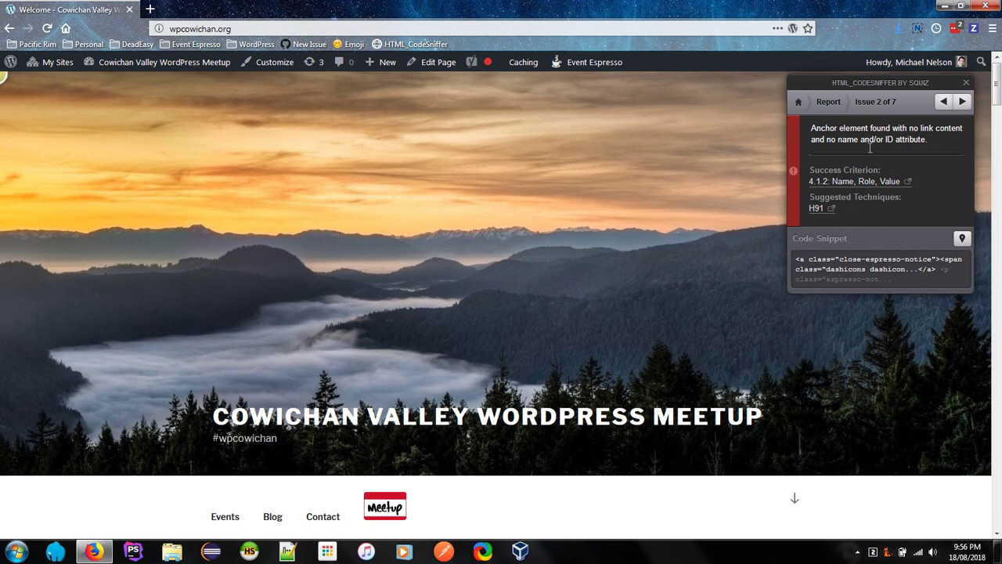
pyautogui.click(962, 241)
pyautogui.moveTo(797, 260); pyautogui.dragTo(806, 259)
pyautogui.click(796, 261)
pyautogui.moveTo(796, 261)
pyautogui.mouseDown()
pyautogui.moveTo(927, 265)
pyautogui.moveTo(811, 259)
pyautogui.mouseUp()
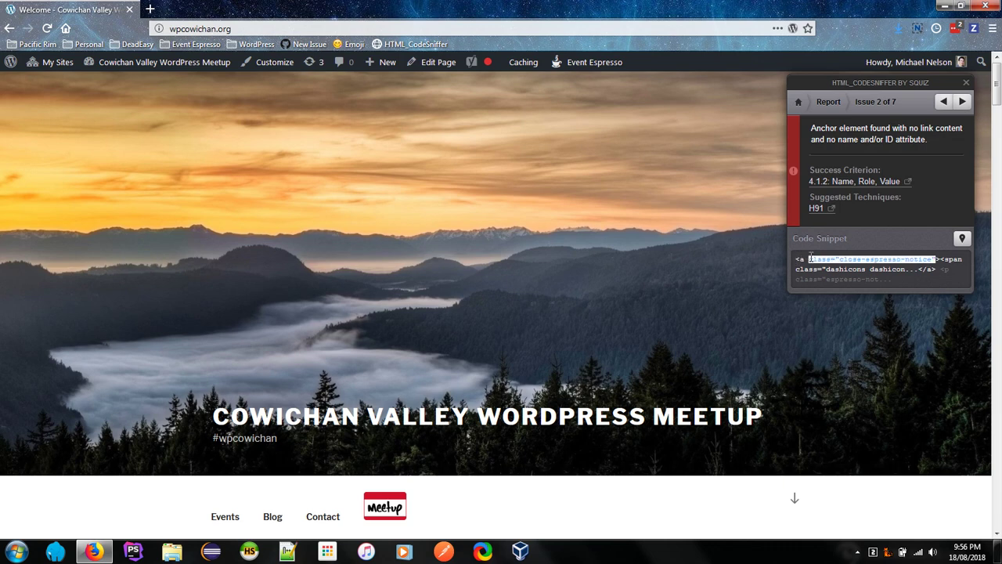
pyautogui.click(822, 259)
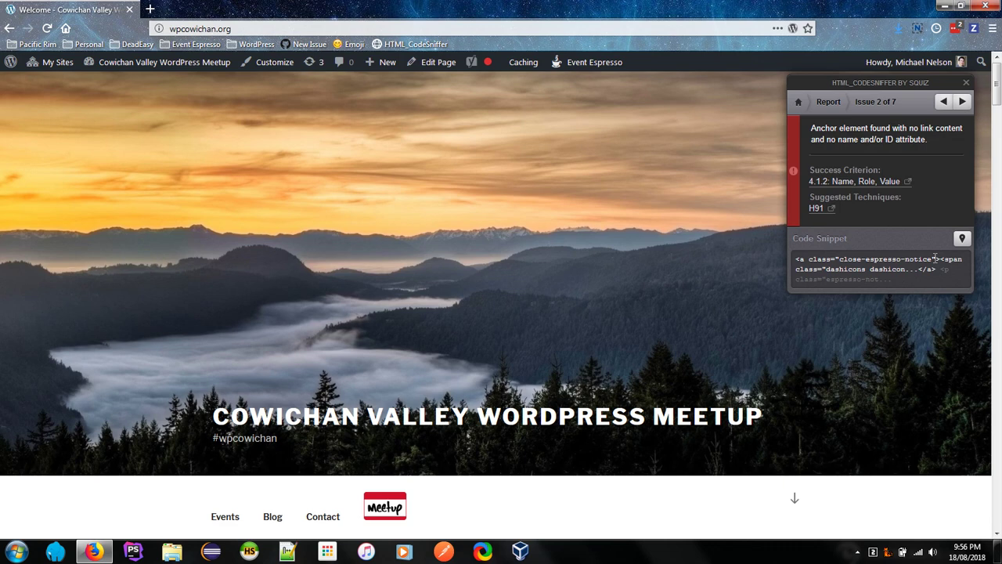
pyautogui.moveTo(935, 258)
pyautogui.mouseDown()
pyautogui.moveTo(847, 259)
pyautogui.moveTo(932, 260)
pyautogui.mouseUp()
pyautogui.doubleClick(847, 259)
pyautogui.click(933, 260)
pyautogui.doubleClick(879, 259)
pyautogui.click(868, 268)
pyautogui.moveTo(864, 259); pyautogui.dragTo(902, 258)
pyautogui.click(902, 259)
# Step: Step through issues 3 and 4 to issue 5, the David Chang Photography link lacking alt text
pyautogui.click(962, 103)
pyautogui.moveTo(927, 140); pyautogui.dragTo(825, 140)
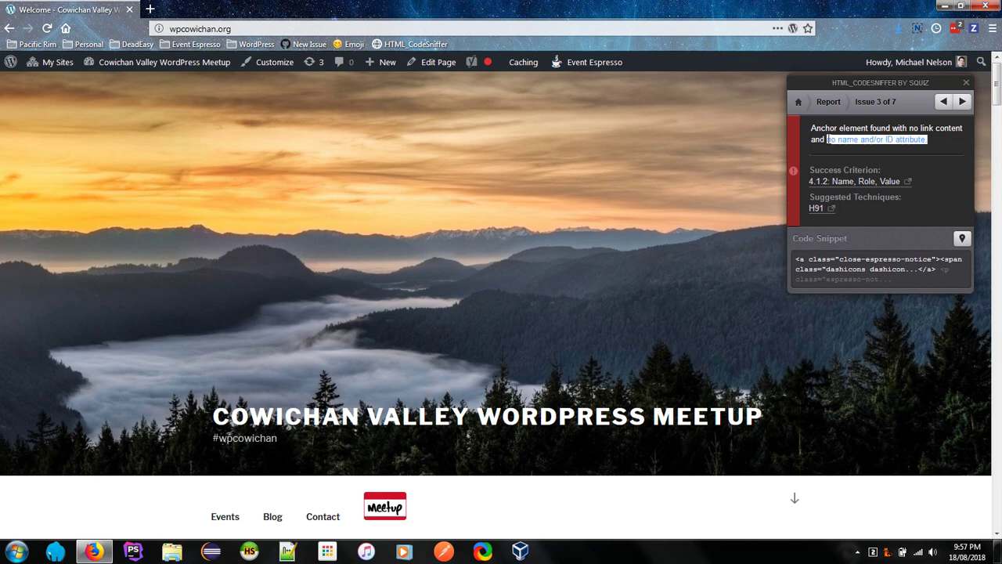
pyautogui.click(827, 140)
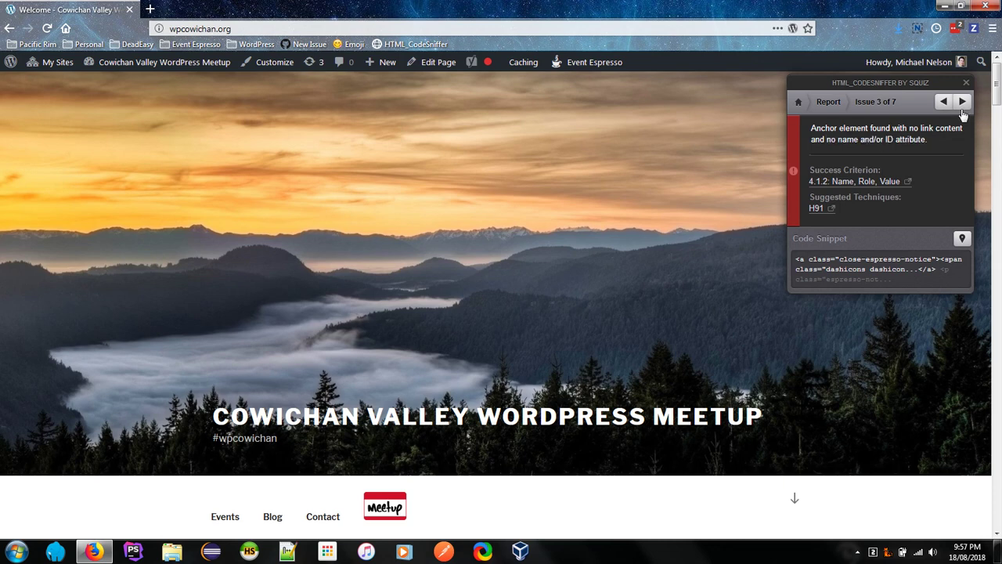
pyautogui.click(963, 108)
pyautogui.click(963, 106)
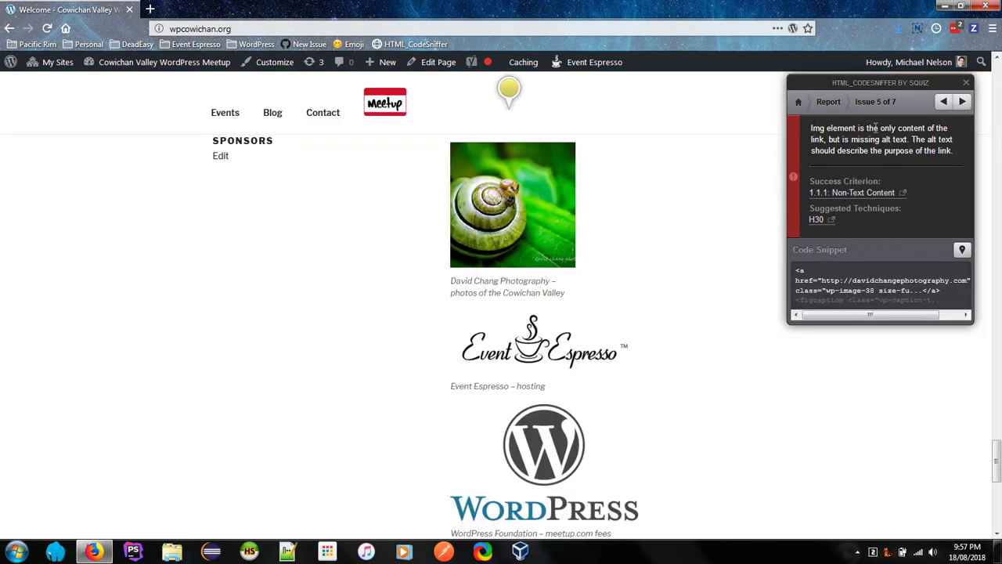
# Step: Advance to issue 6 of 7, the align attributes on the Asteroids div (H49)
pyautogui.scroll(1, 528, 274)
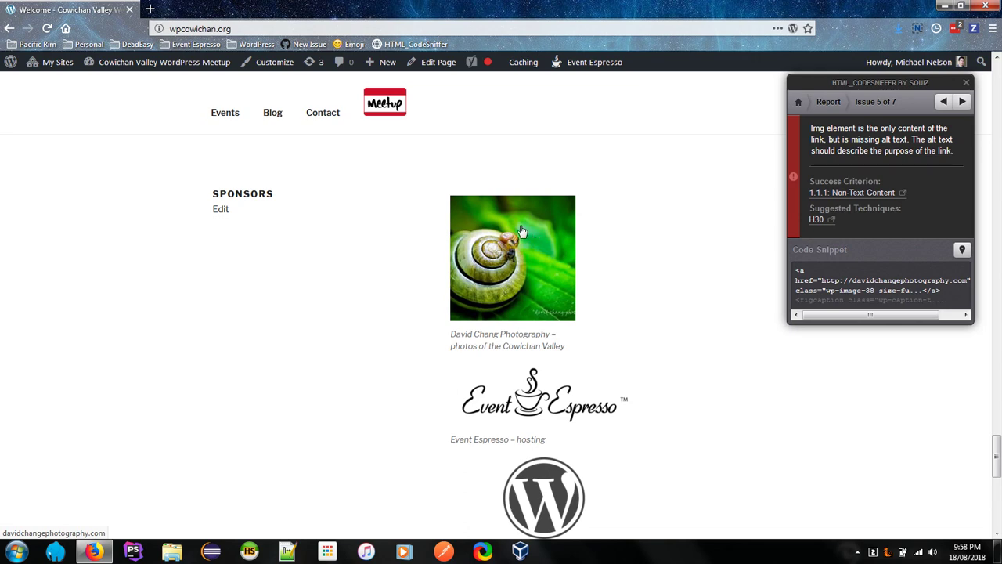
pyautogui.click(961, 102)
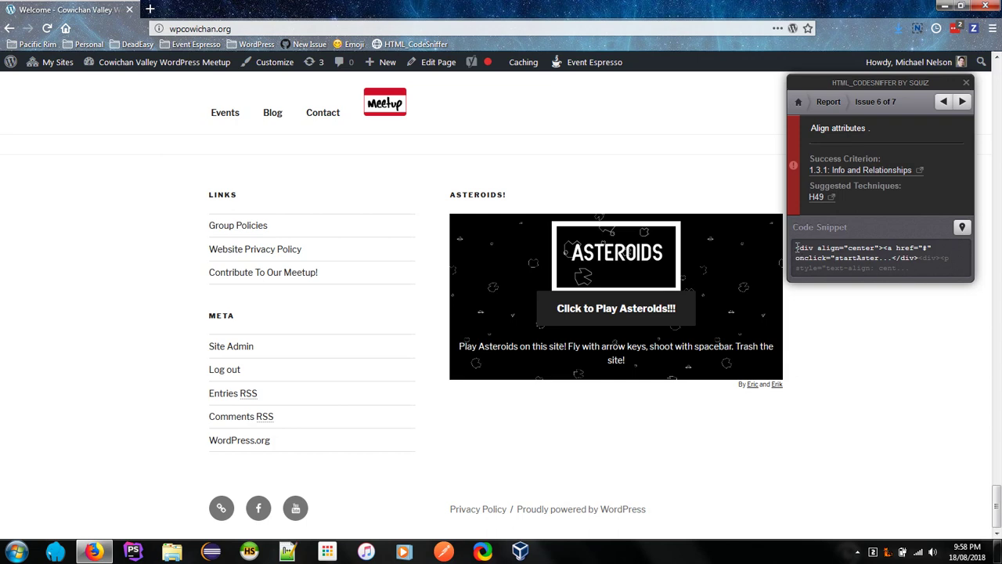
# Step: Inspect the Asteroids div snippet, locate it on the page, then advance to issue 7 of 7
pyautogui.moveTo(797, 248); pyautogui.dragTo(881, 248)
pyautogui.click(821, 248)
pyautogui.click(880, 249)
pyautogui.click(963, 226)
pyautogui.click(962, 102)
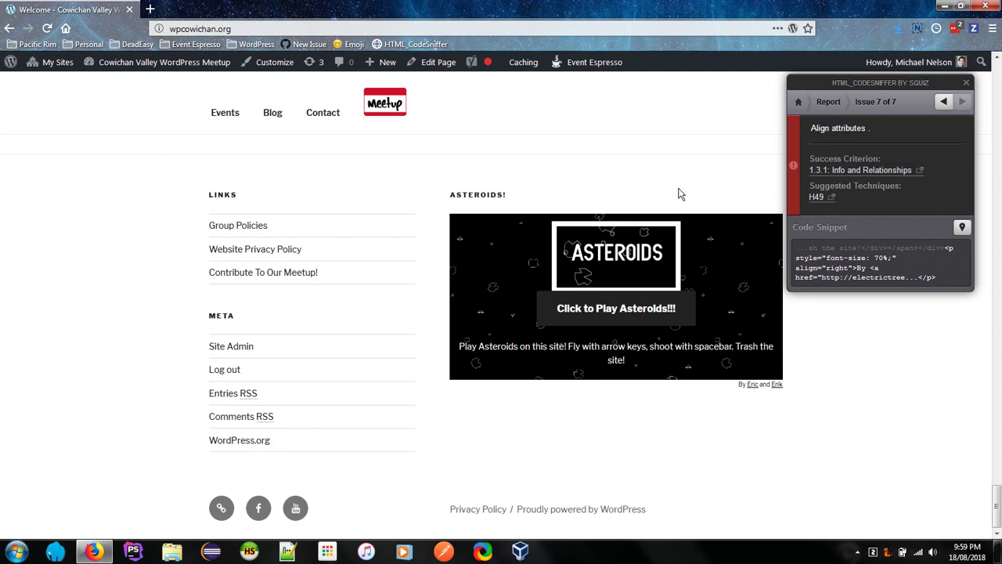
# Step: Go back to issue 1 of 7, the Meetup image link missing alt text
pyautogui.click(945, 103)
pyautogui.click(945, 103)
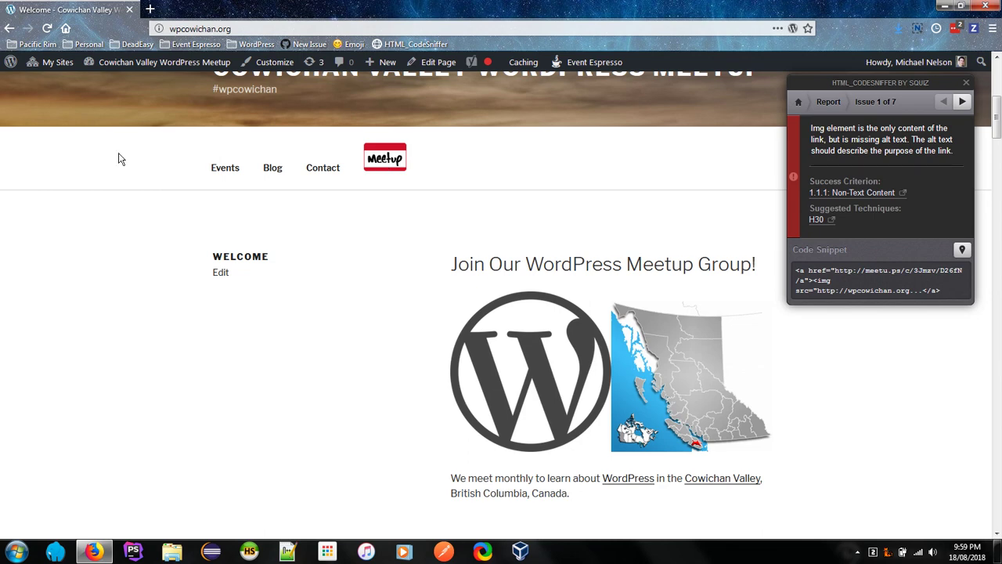
# Step: Open the WordPress Dashboard in a new tab and go to Appearance > Menus
pyautogui.moveTo(133, 62)
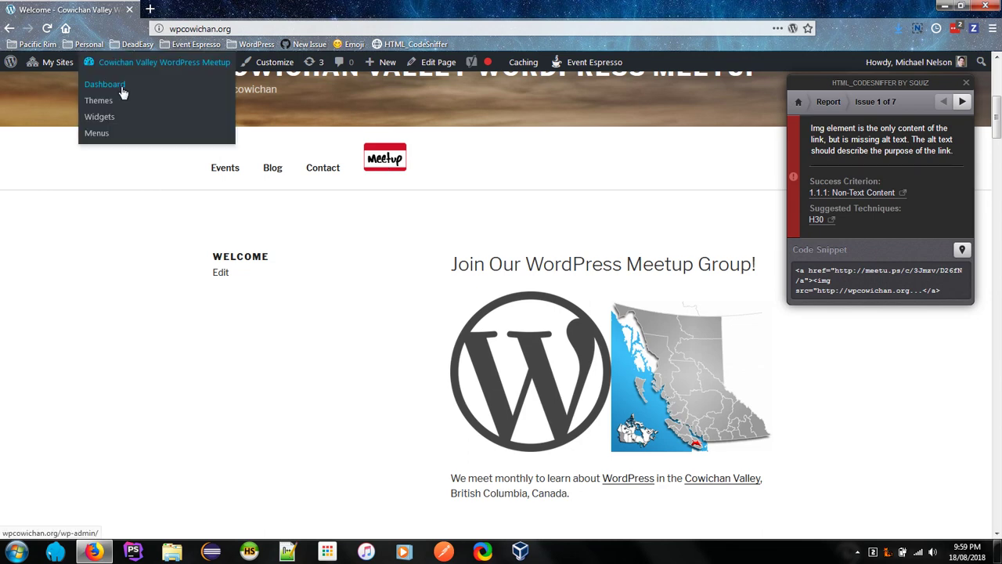
pyautogui.rightClick(122, 88)
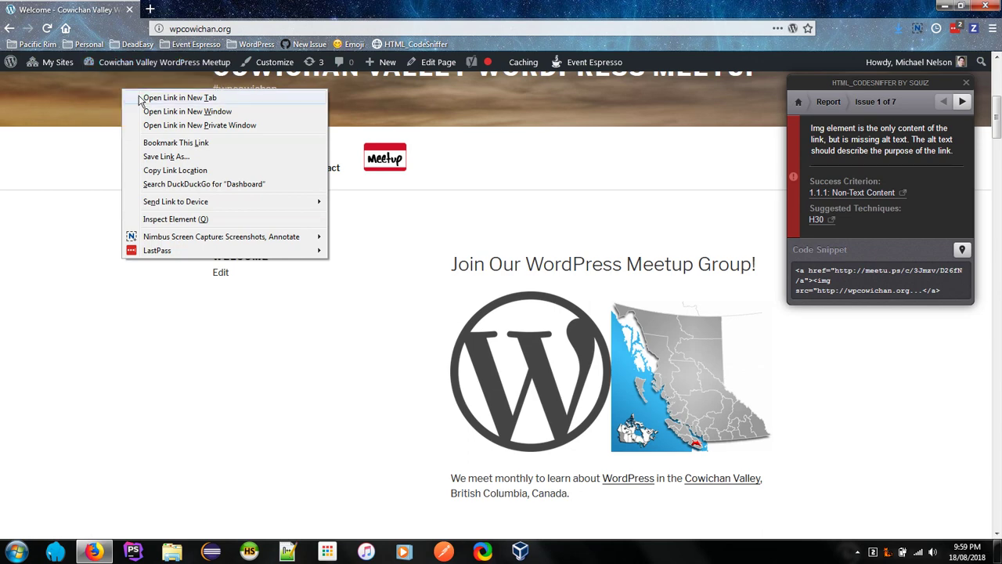
pyautogui.click(139, 98)
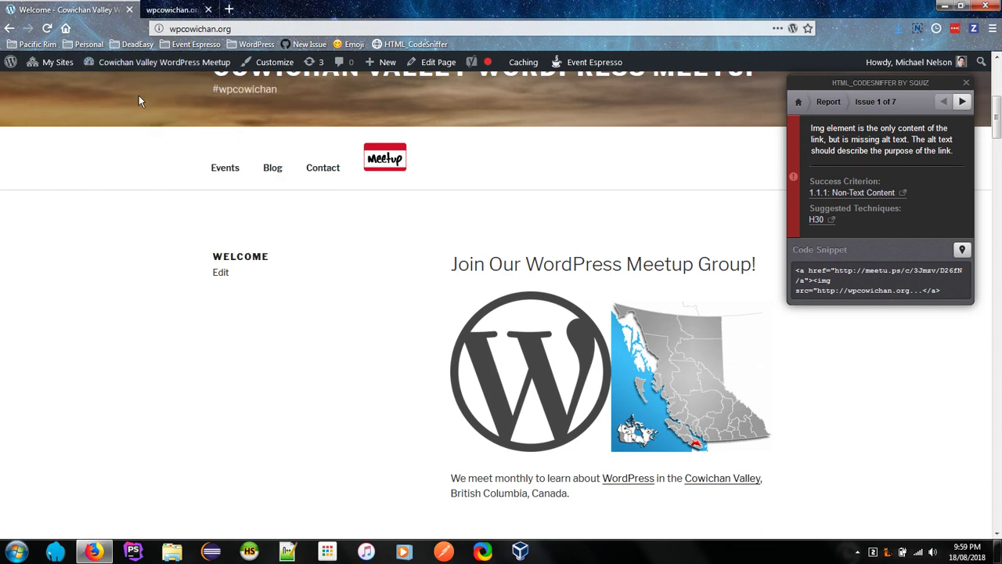
pyautogui.hotkey('ctrl', 'Tab')
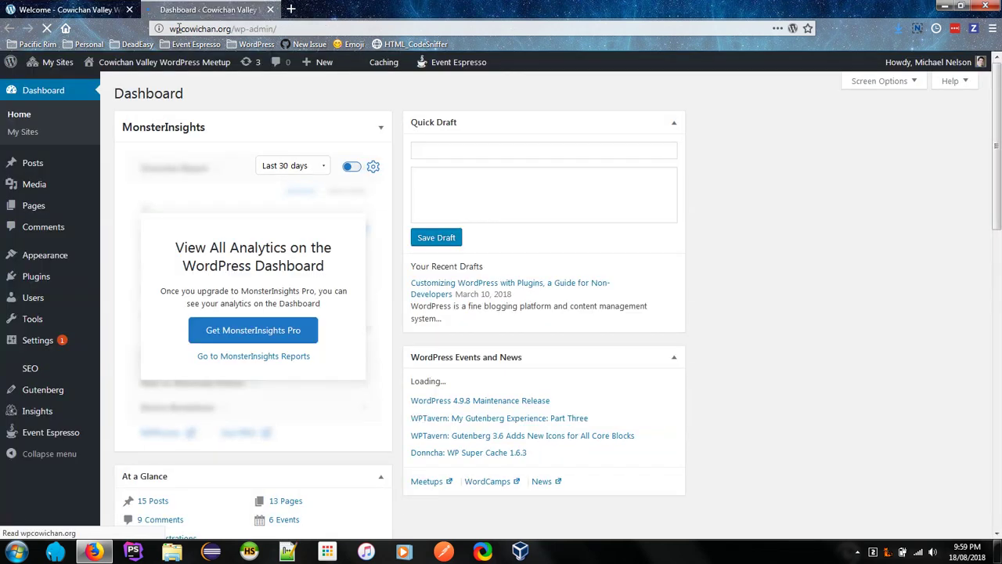
pyautogui.moveTo(69, 258)
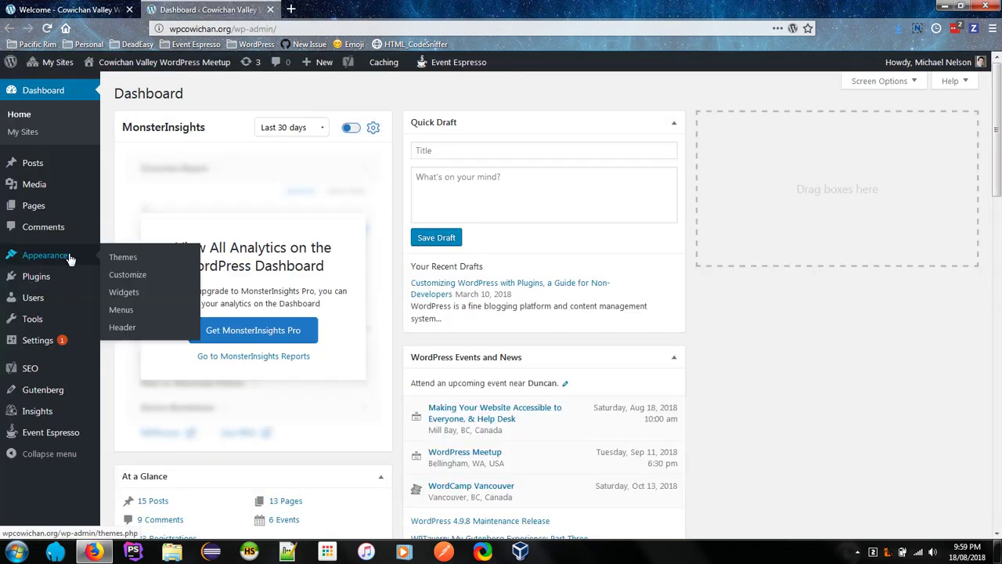
pyautogui.click(140, 311)
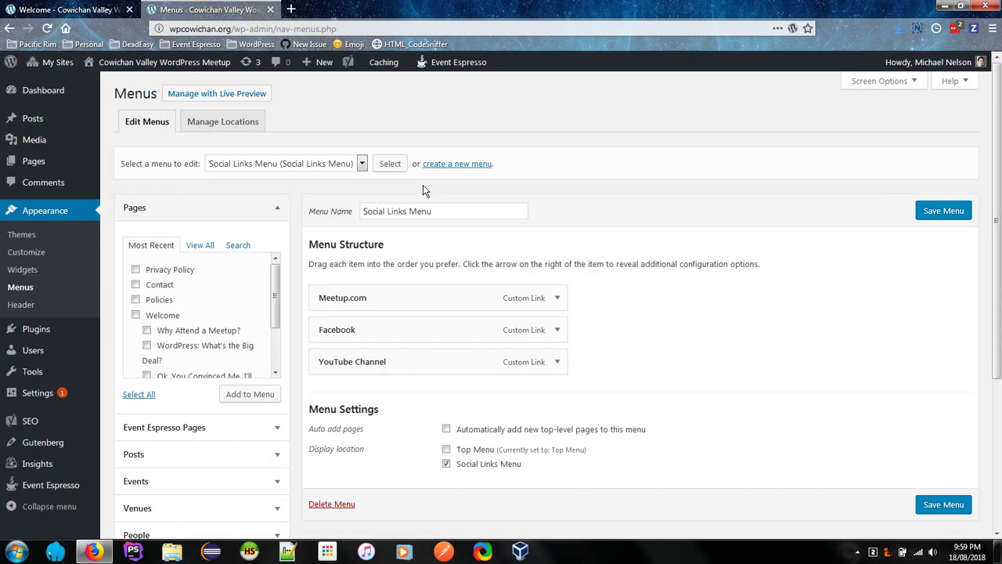
# Step: Load Top Menu in the Menus editor and scroll down to its Meetup image link item
pyautogui.click(858, 551)
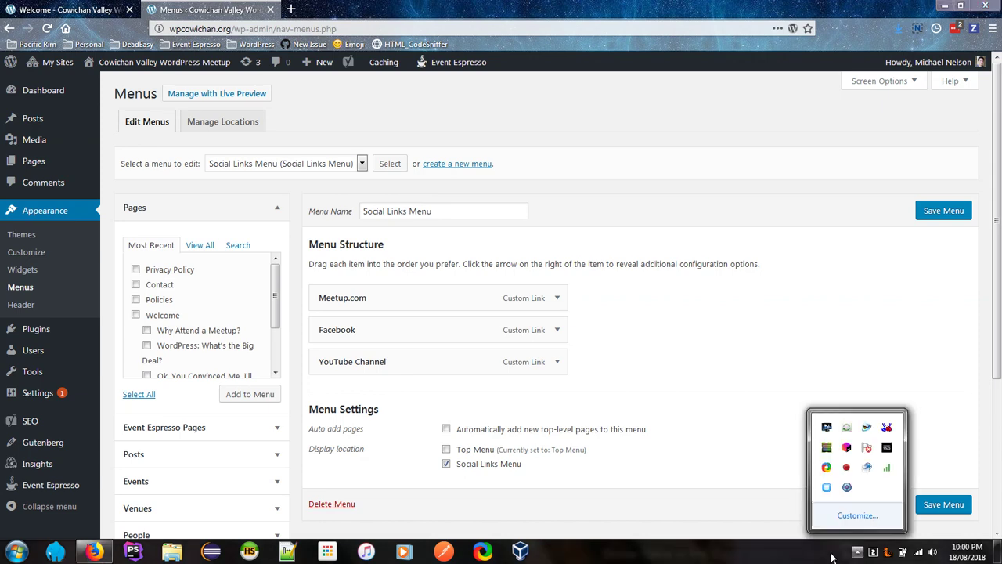
pyautogui.click(454, 330)
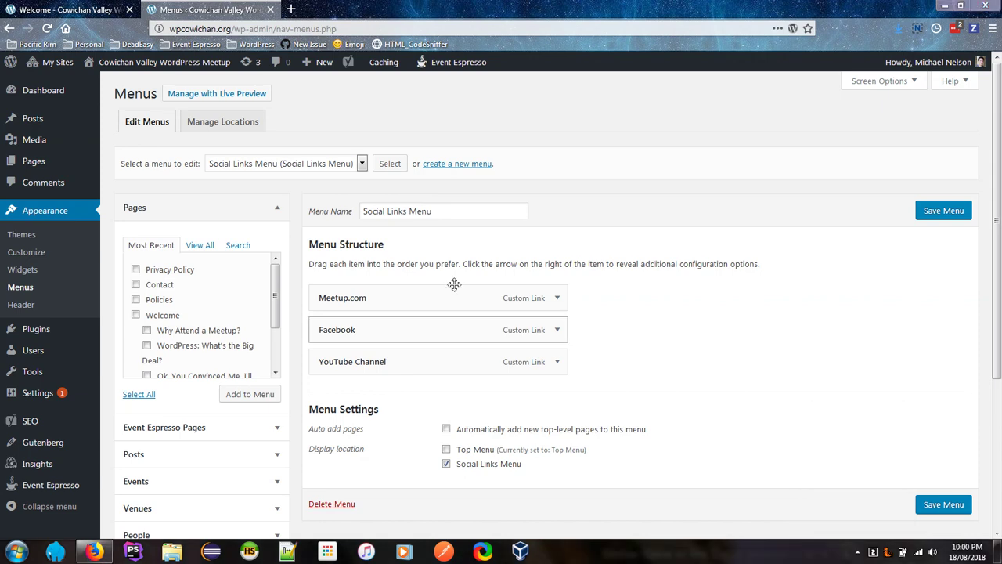
pyautogui.click(449, 238)
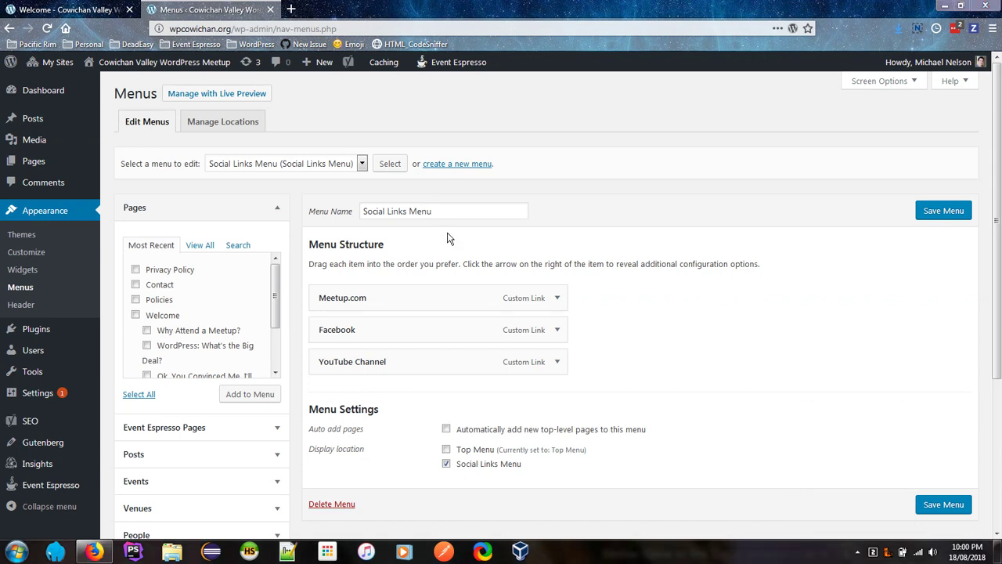
pyautogui.click(242, 166)
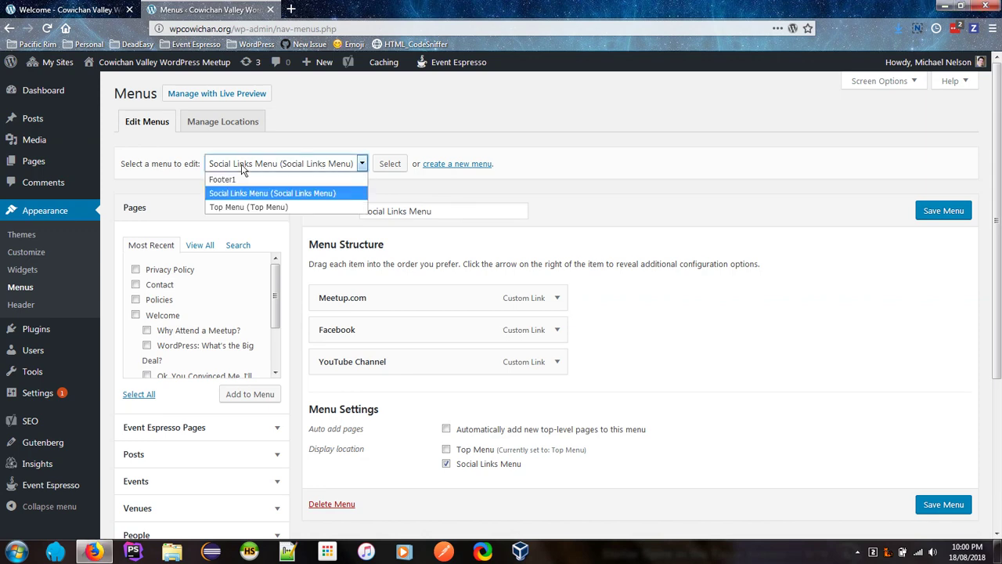
pyautogui.click(255, 207)
pyautogui.click(379, 166)
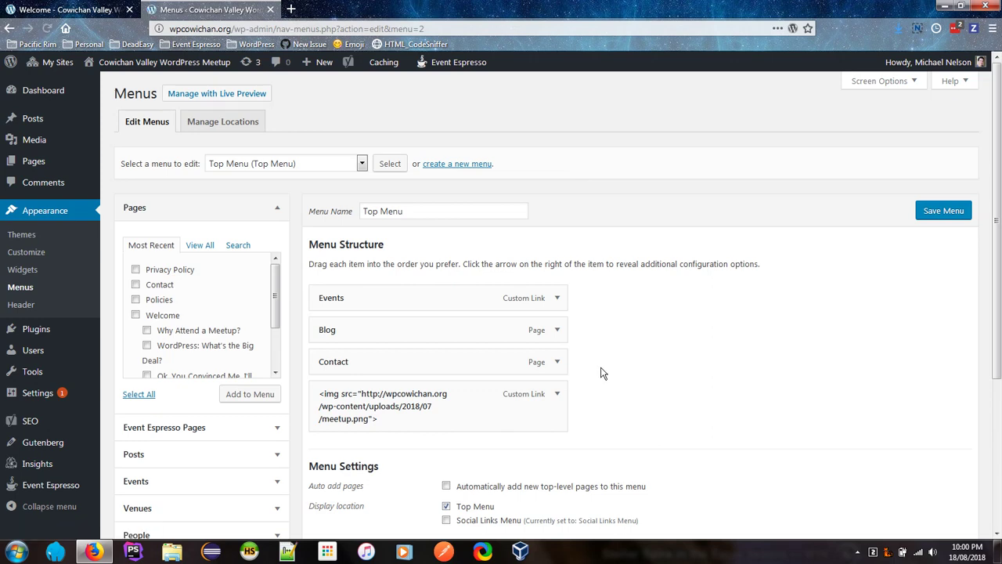
pyautogui.scroll(-2, 603, 374)
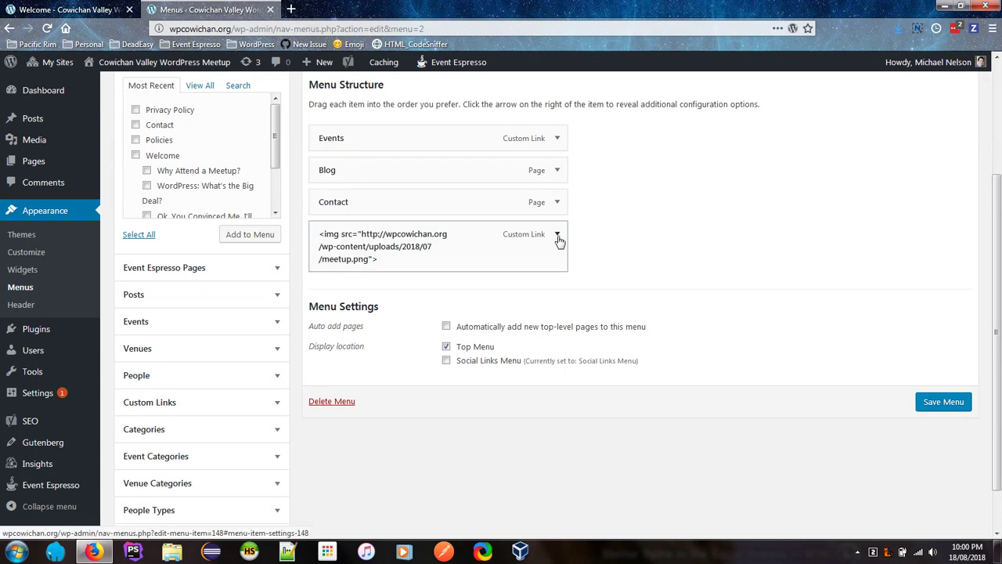
# Step: Append alt="Meetup.com Logo" to the Meetup image item's Navigation Label and save the Top Menu
pyautogui.click(558, 236)
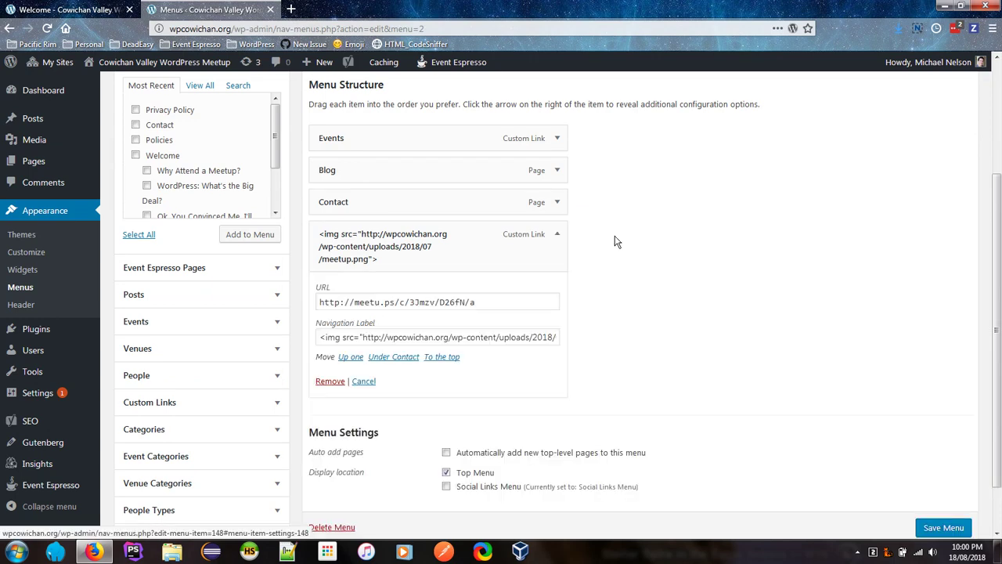
pyautogui.moveTo(320, 337); pyautogui.dragTo(556, 336)
pyautogui.click(562, 335)
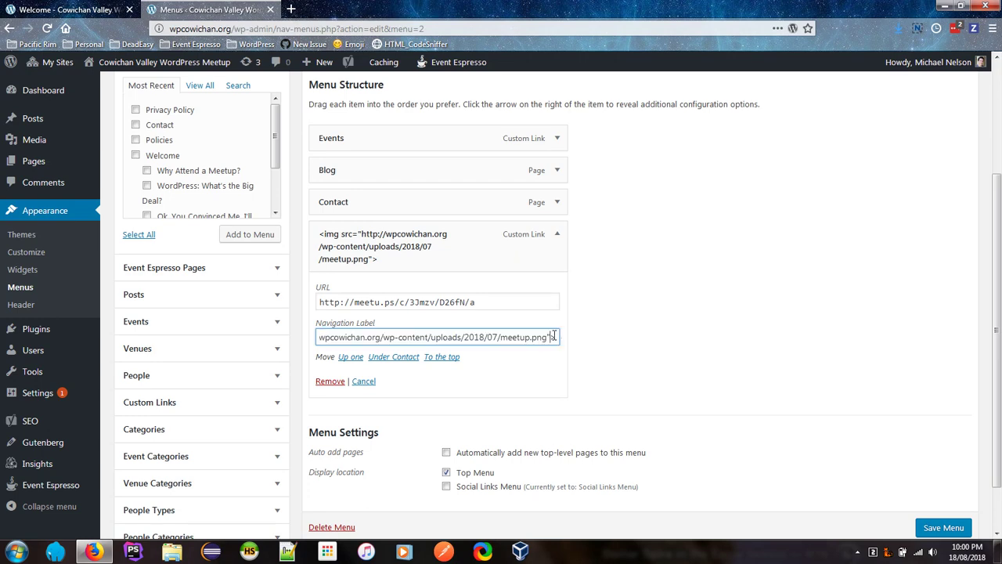
pyautogui.write('al')
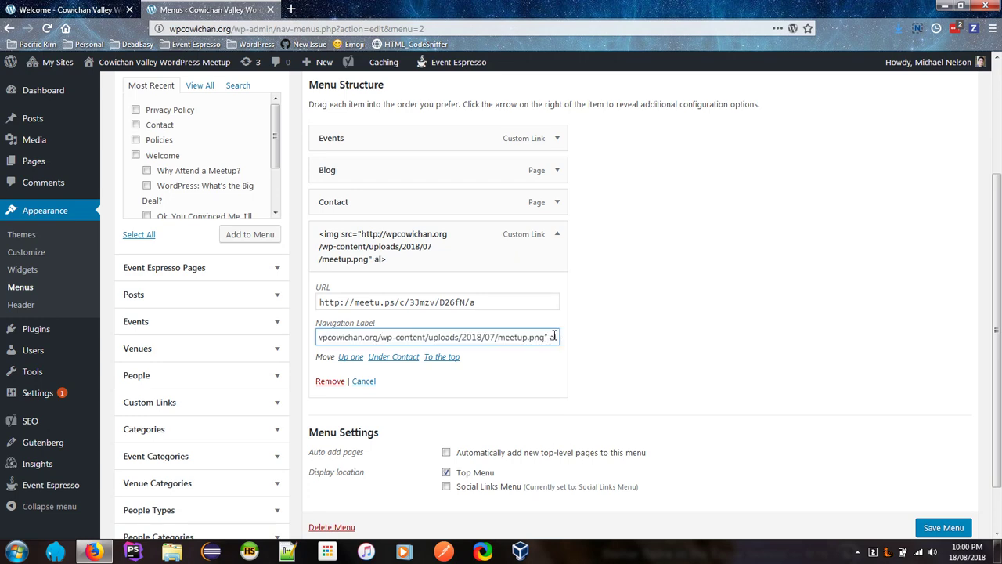
pyautogui.write('t="')
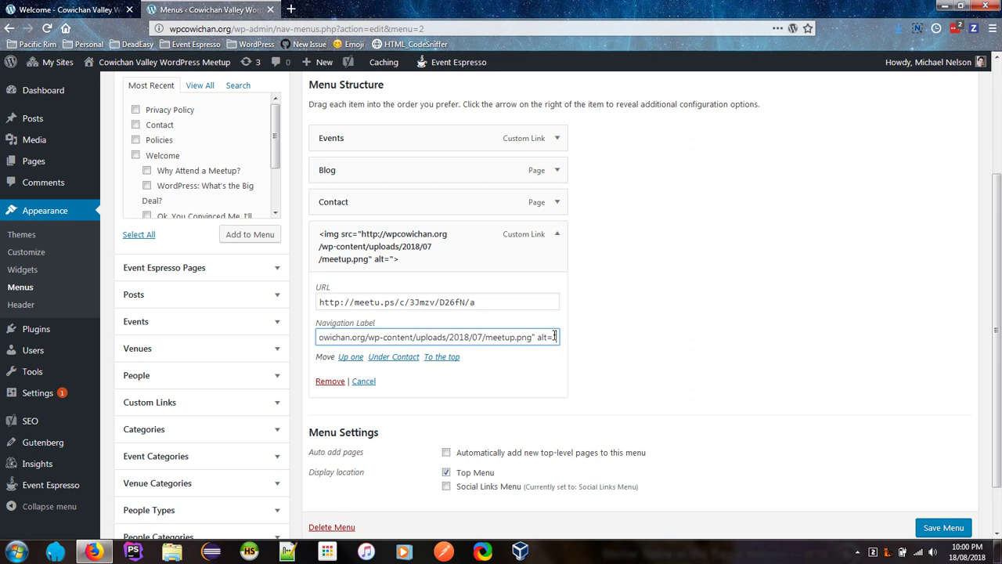
pyautogui.write('Me')
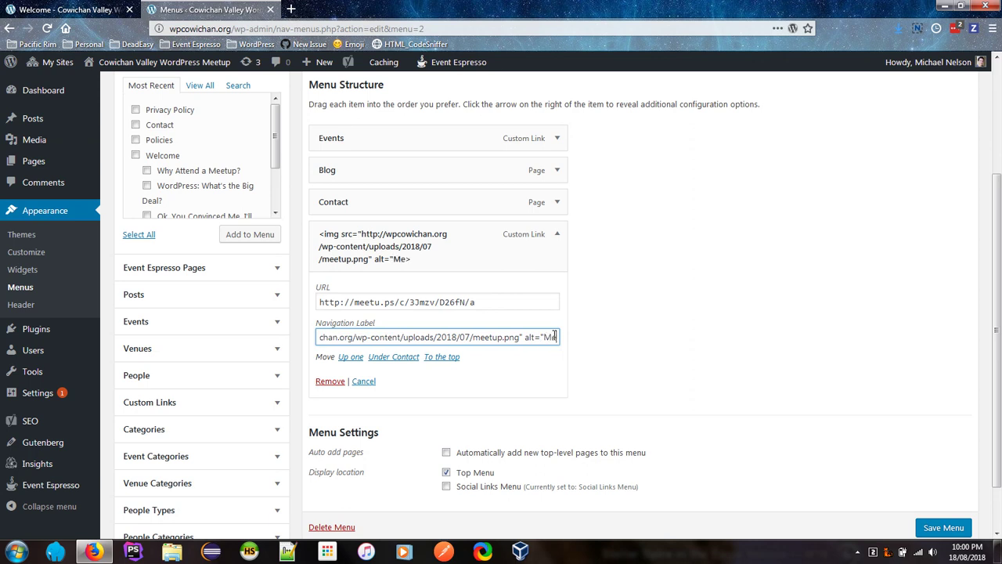
pyautogui.write('etup.com Logo"')
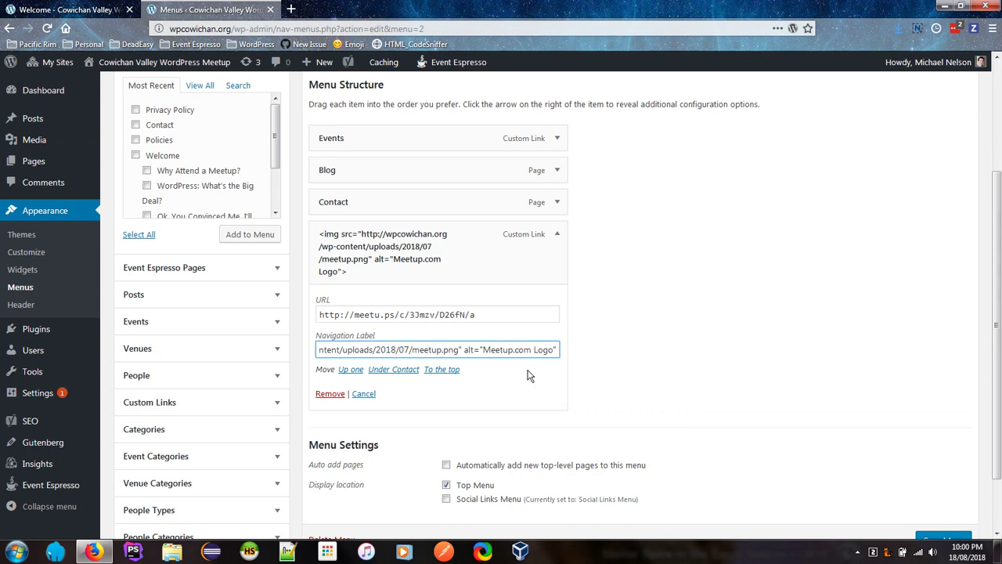
pyautogui.scroll(-1, 769, 379)
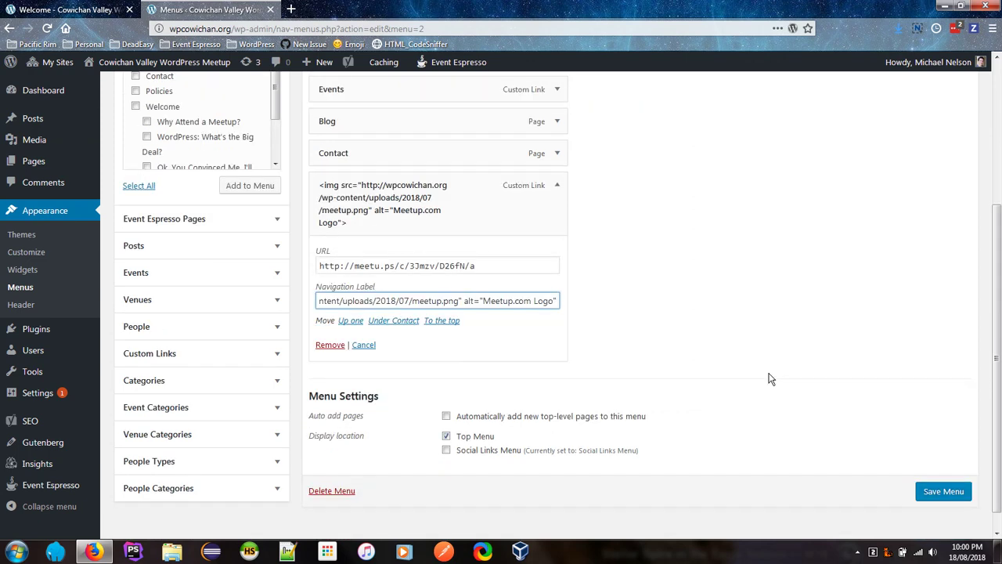
pyautogui.click(938, 491)
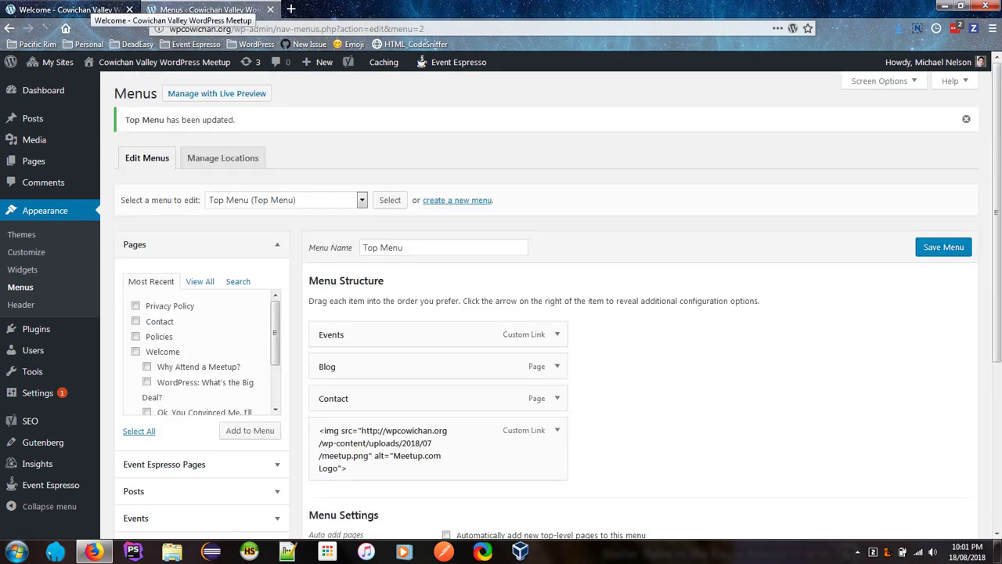
# Step: Switch back to the wpcowichan.org front page tab, scroll to the top, and reload it
pyautogui.click(86, 10)
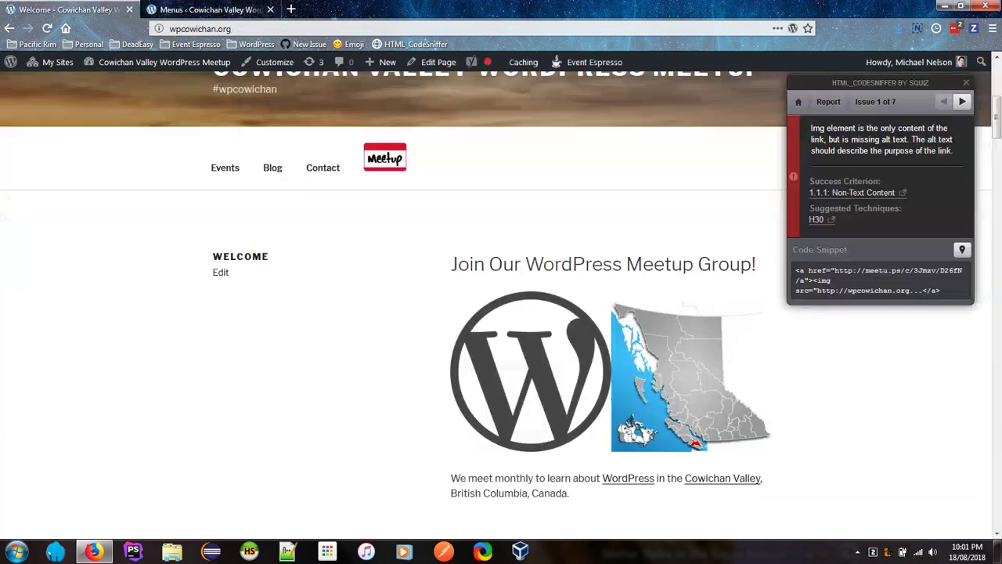
pyautogui.scroll(3, 510, 238)
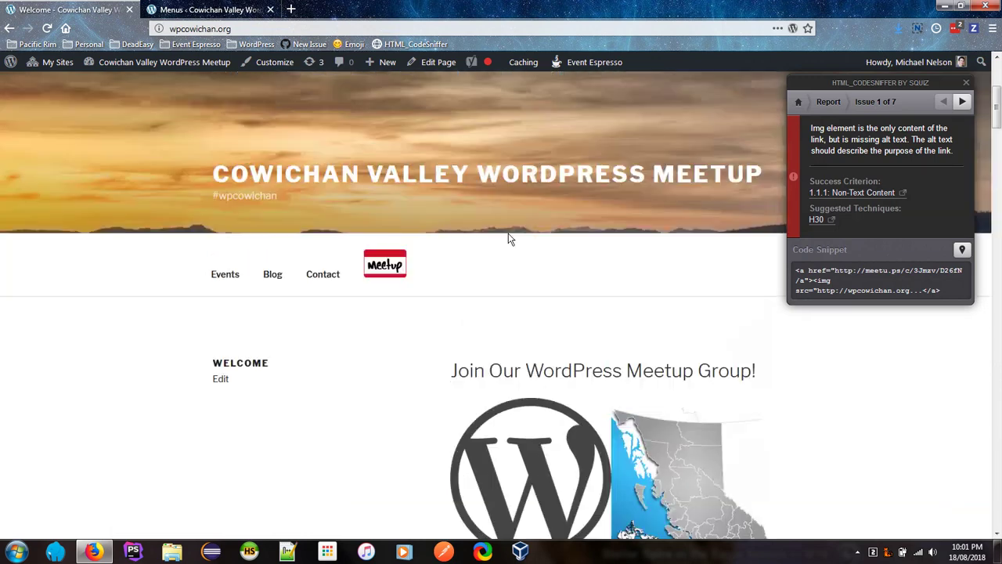
pyautogui.scroll(3, 509, 239)
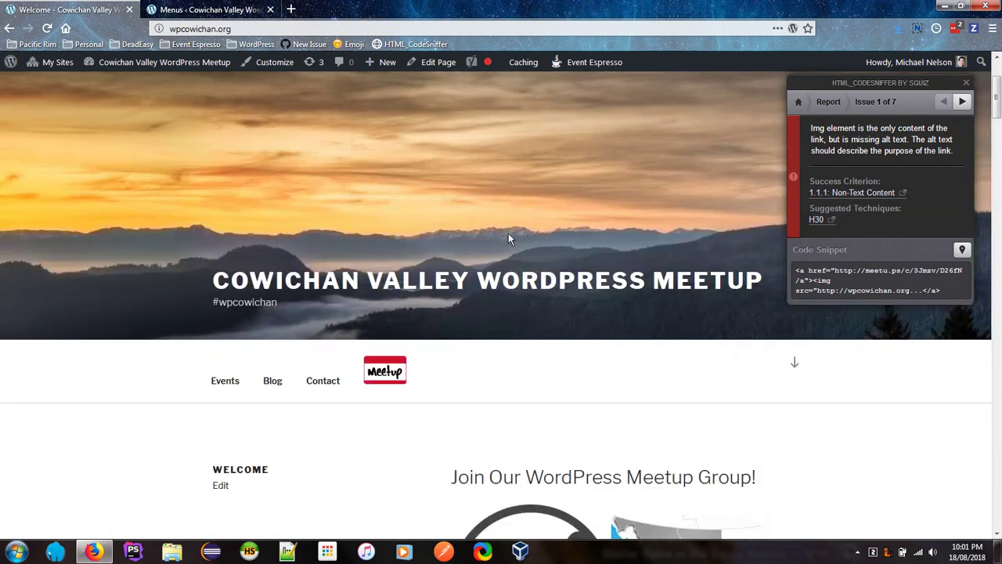
pyautogui.click(67, 29)
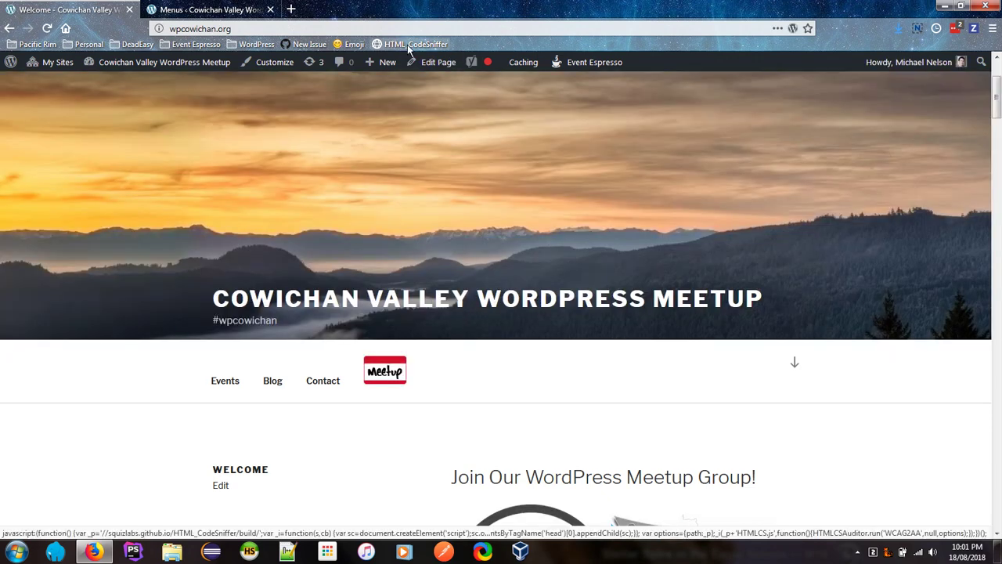
# Step: Run HTML_CodeSniffer against WCAG2A with warnings hidden, and open the first of 6 errors
pyautogui.click(407, 44)
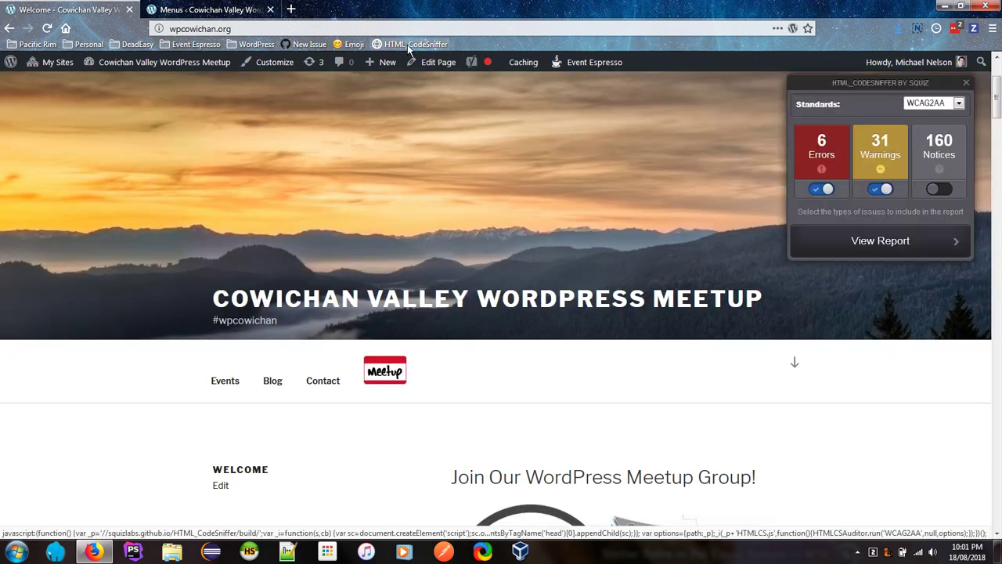
pyautogui.click(931, 106)
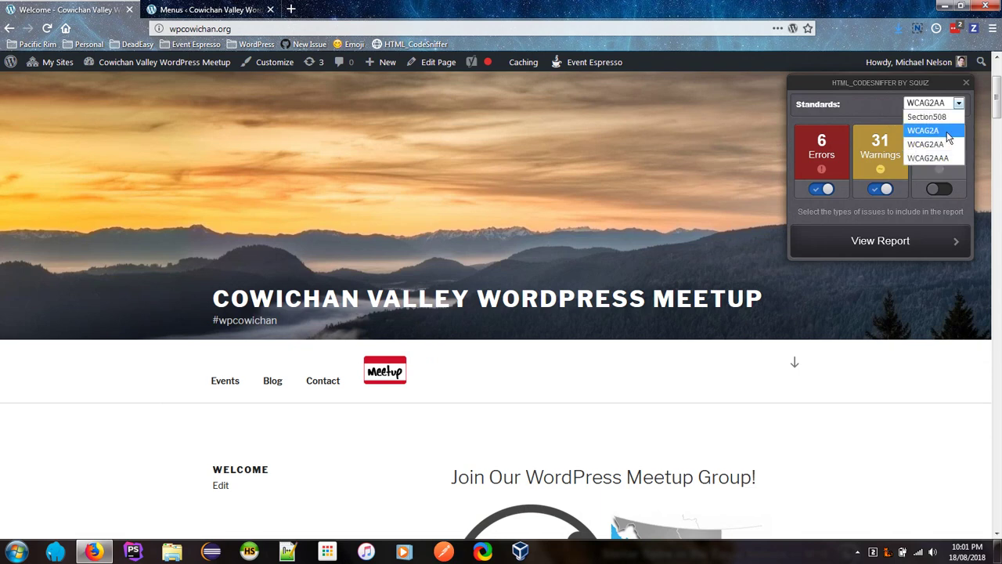
pyautogui.click(947, 132)
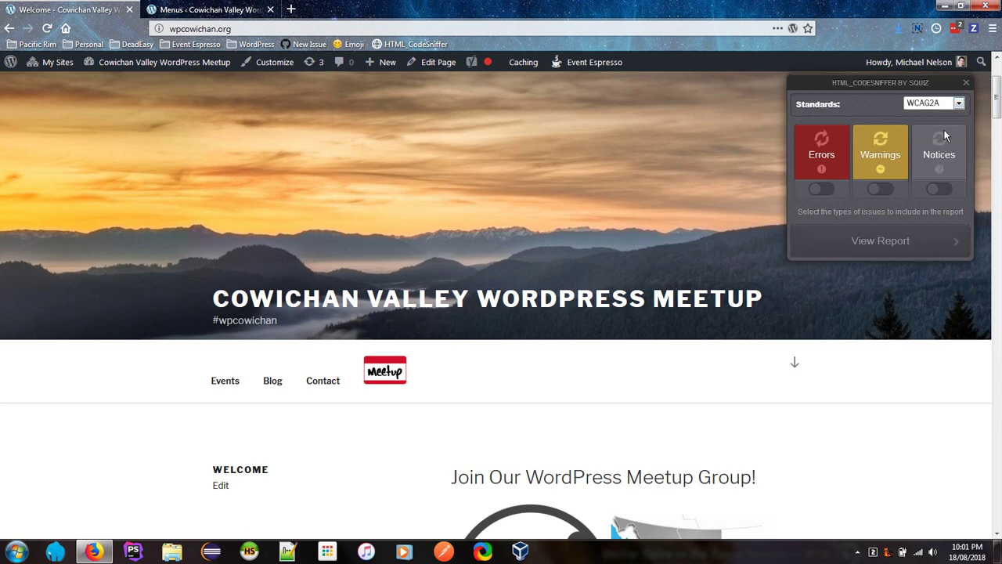
pyautogui.click(881, 191)
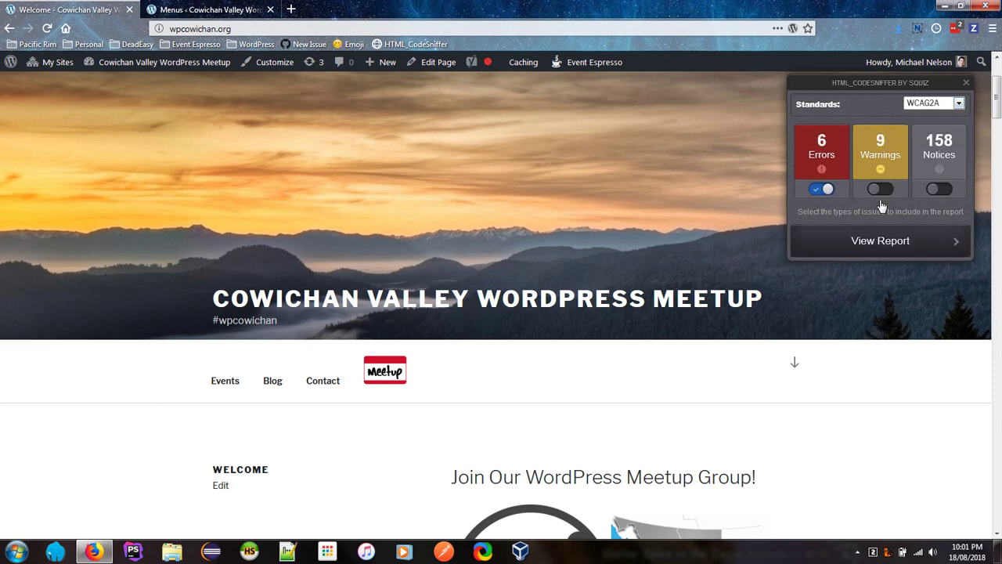
pyautogui.click(894, 247)
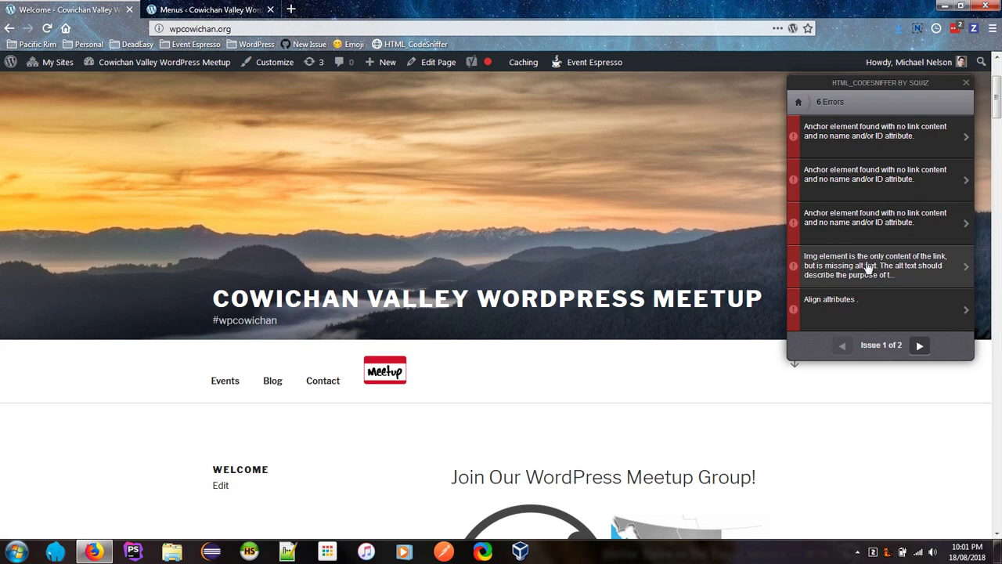
pyautogui.click(865, 139)
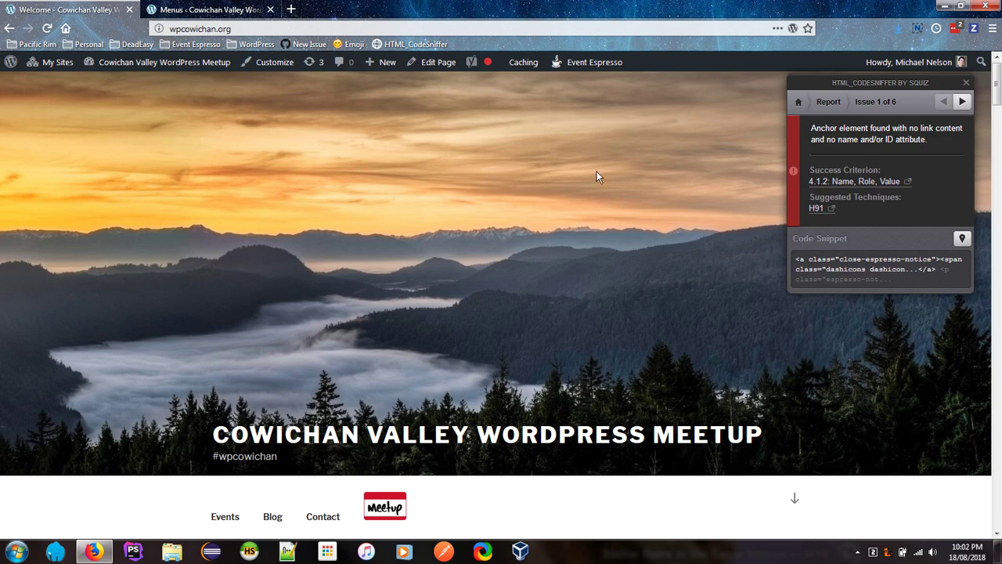
# Step: In a new tab, go to the wordpress.org Plugins directory and search for 'event espresso'
pyautogui.click(291, 9)
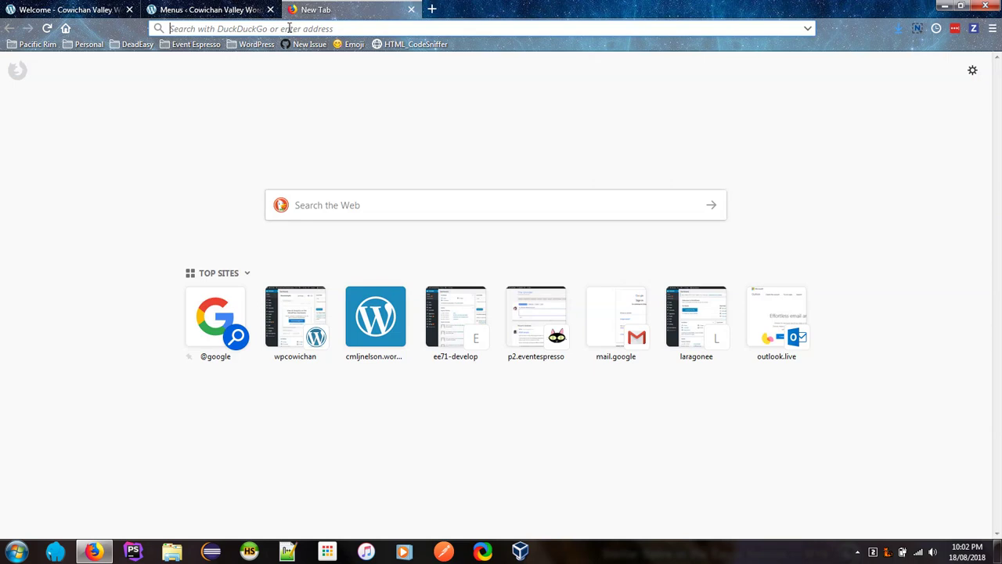
pyautogui.write('w')
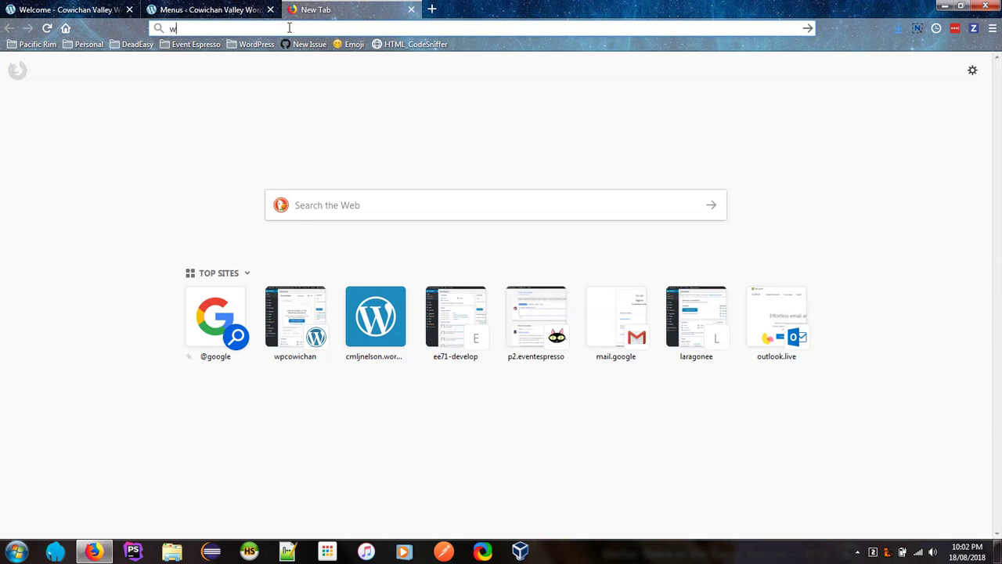
pyautogui.write('ordpress.org')
pyautogui.press('Return')
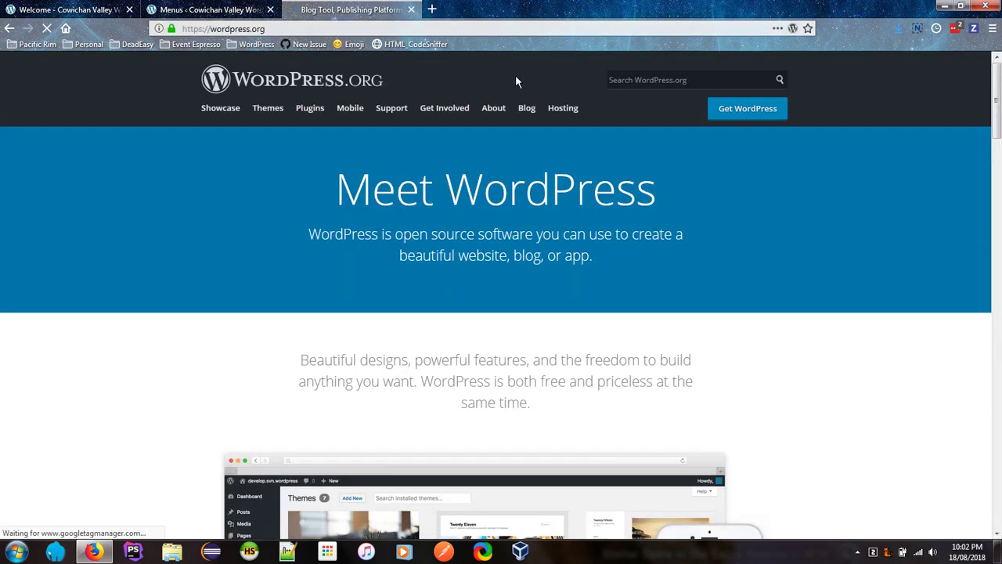
pyautogui.click(311, 113)
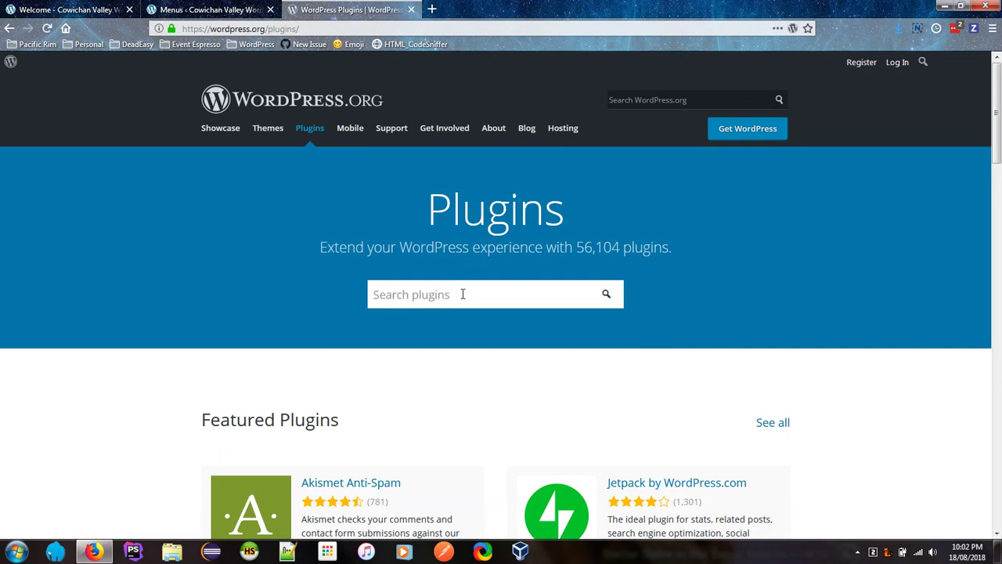
pyautogui.write('event espr')
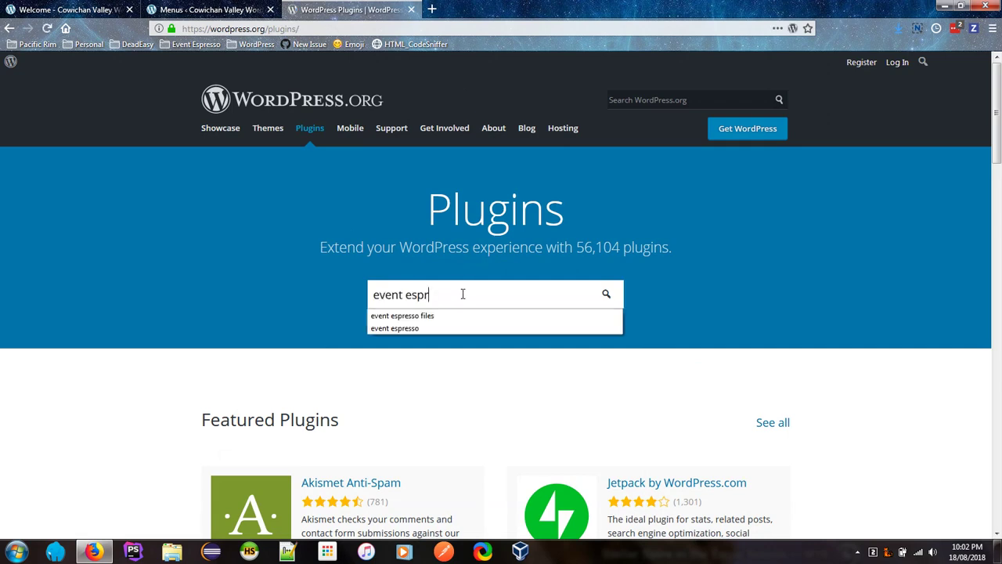
pyautogui.write('esso')
pyautogui.press('Return')
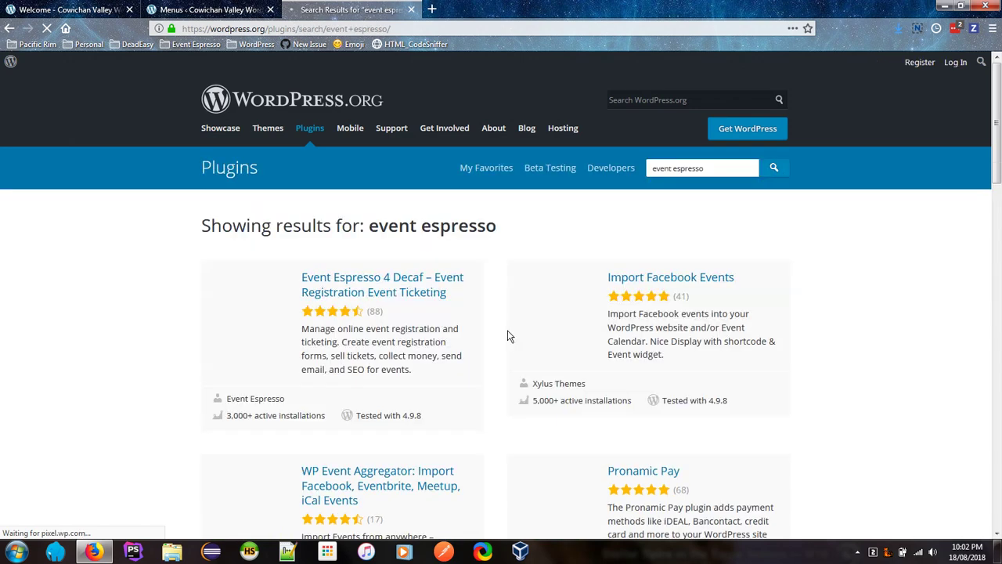
# Step: Open the Event Espresso 4 Decaf plugin page, then its Support forum
pyautogui.click(389, 288)
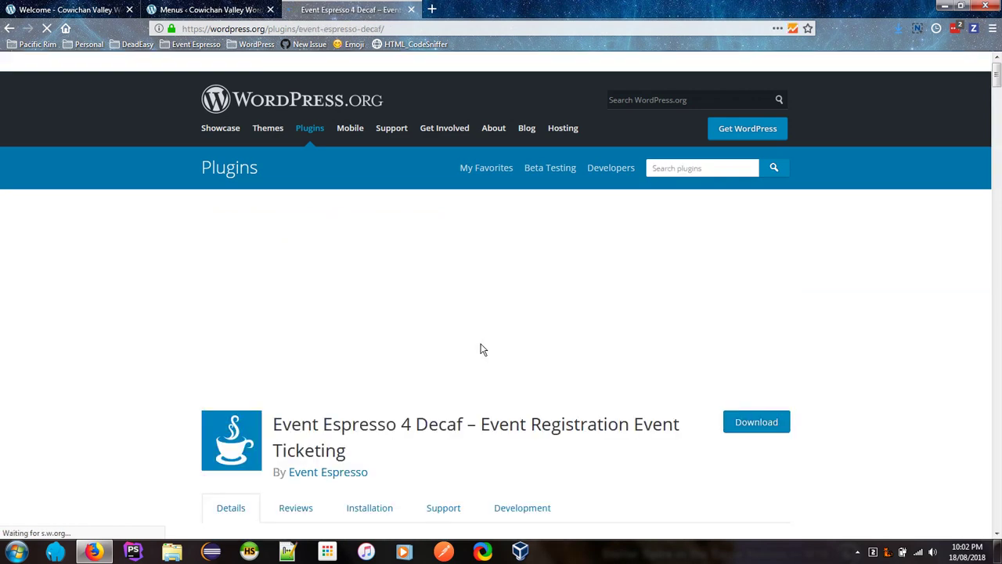
pyautogui.scroll(-3, 482, 350)
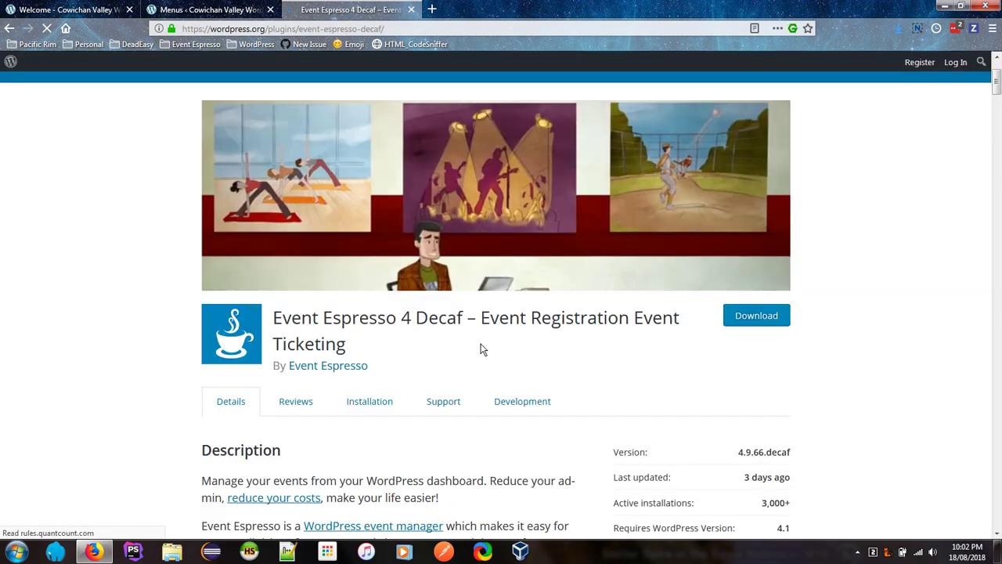
pyautogui.scroll(-2, 482, 349)
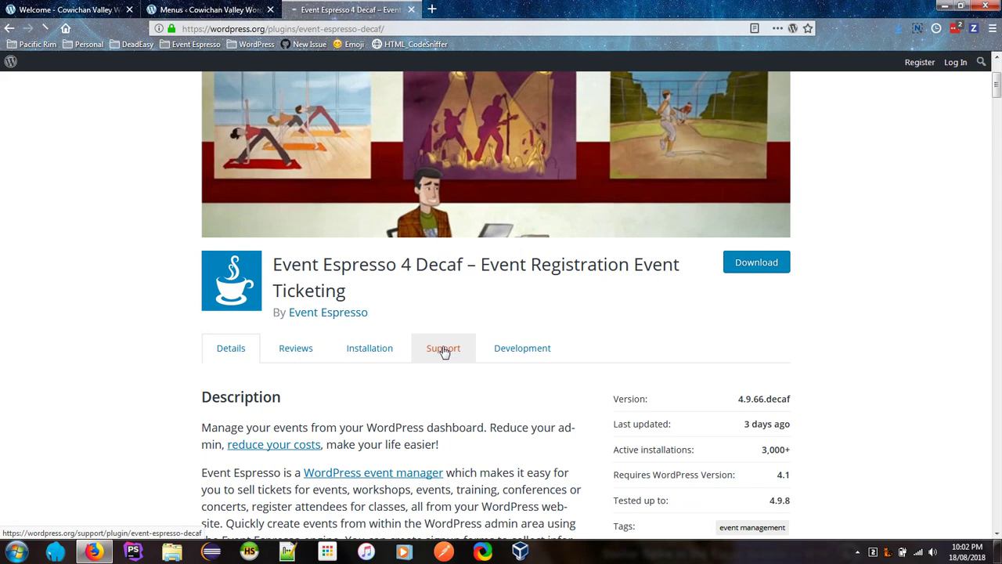
pyautogui.click(444, 350)
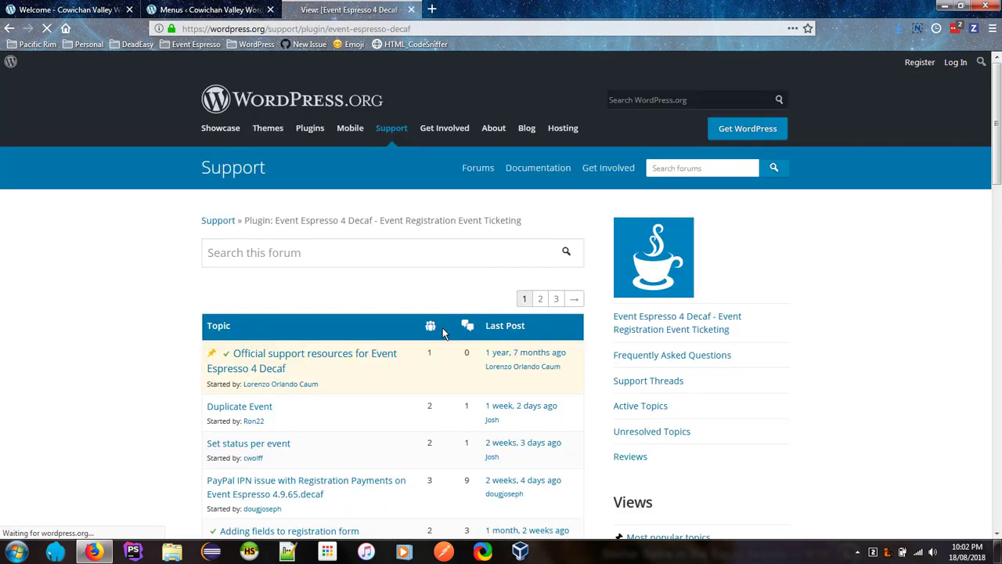
pyautogui.scroll(-1, 443, 333)
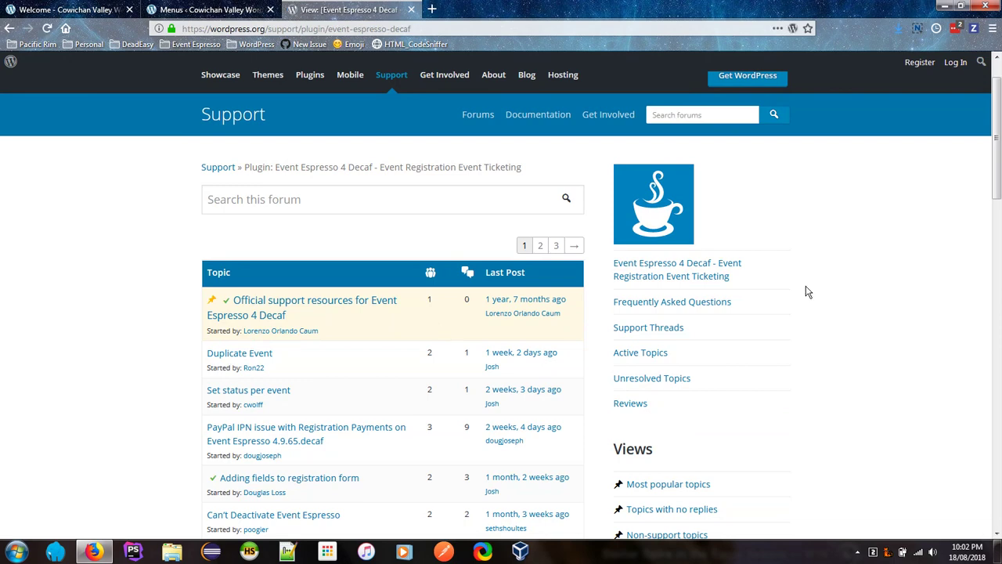
# Step: Go to the WordPress.org login page and submit the account username to sign in
pyautogui.click(959, 69)
pyautogui.scroll(-1, 911, 253)
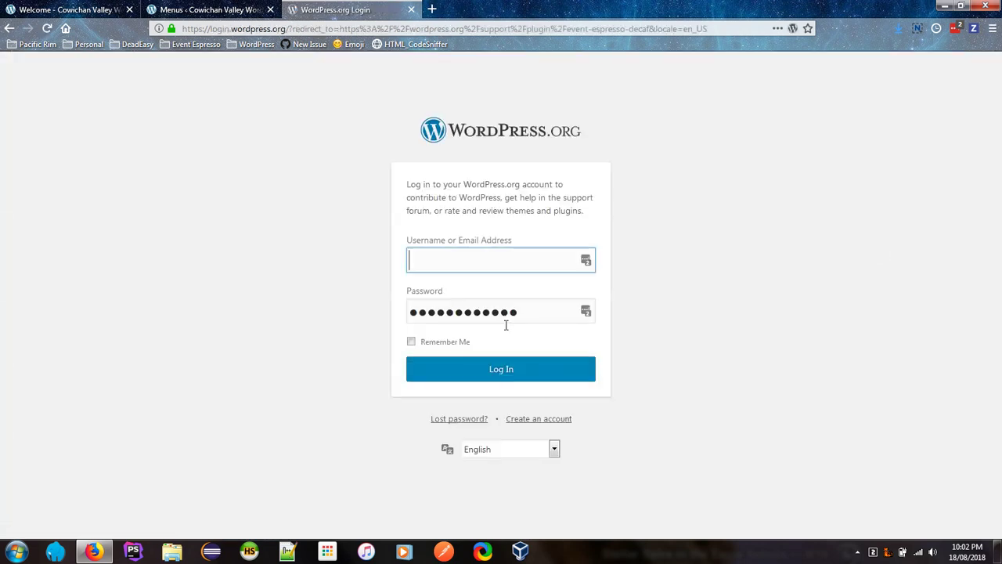
pyautogui.press('Return')
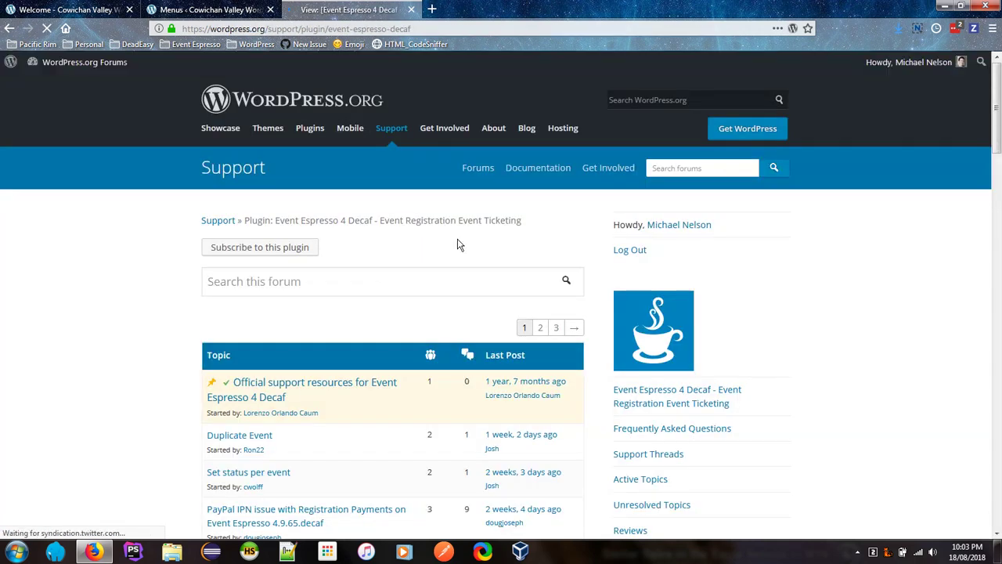
# Step: Scroll down past the Event Espresso topic list to the Create a new topic form
pyautogui.scroll(-1, 583, 237)
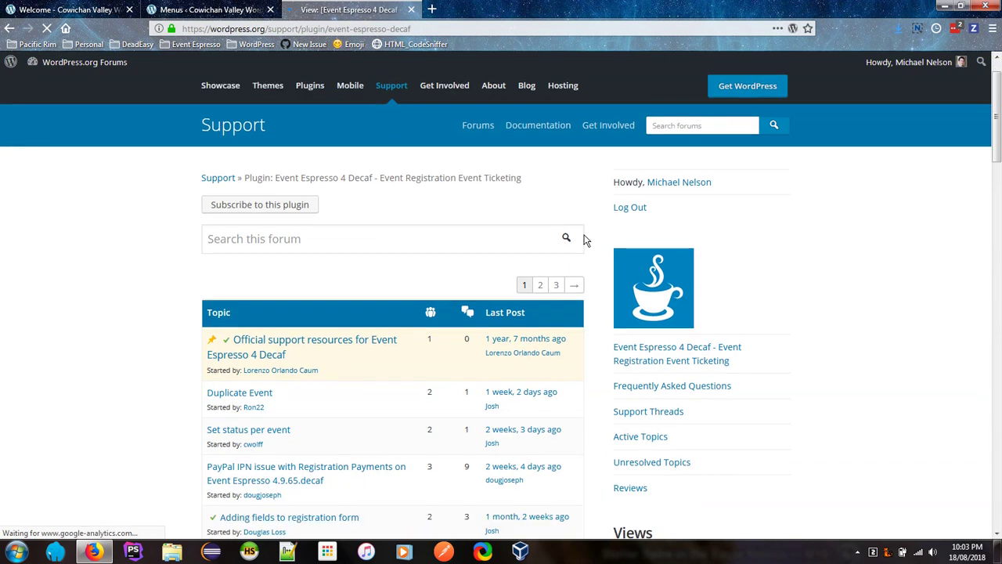
pyautogui.scroll(-4, 587, 238)
pyautogui.scroll(-6, 596, 234)
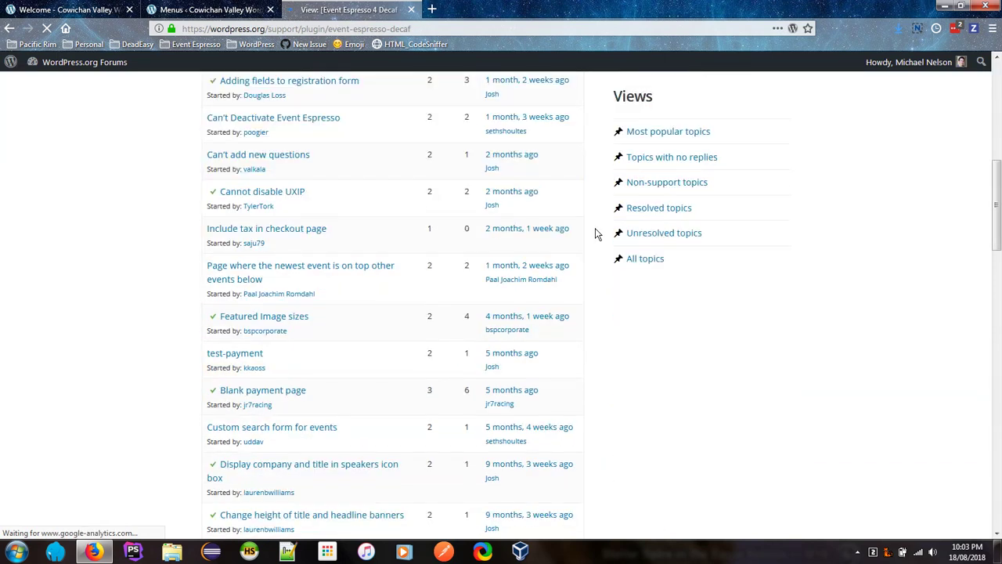
pyautogui.scroll(12, 595, 233)
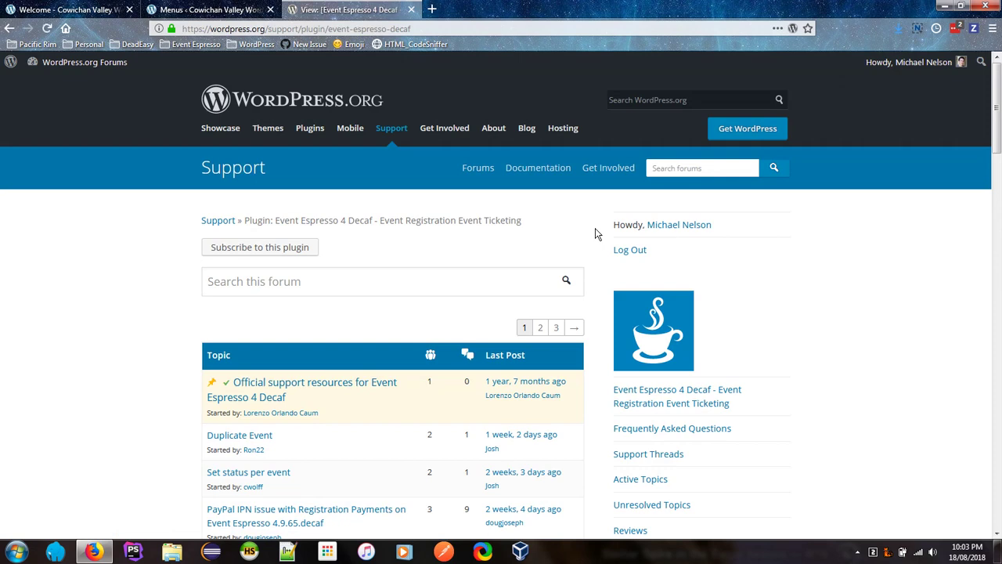
pyautogui.scroll(-10, 595, 233)
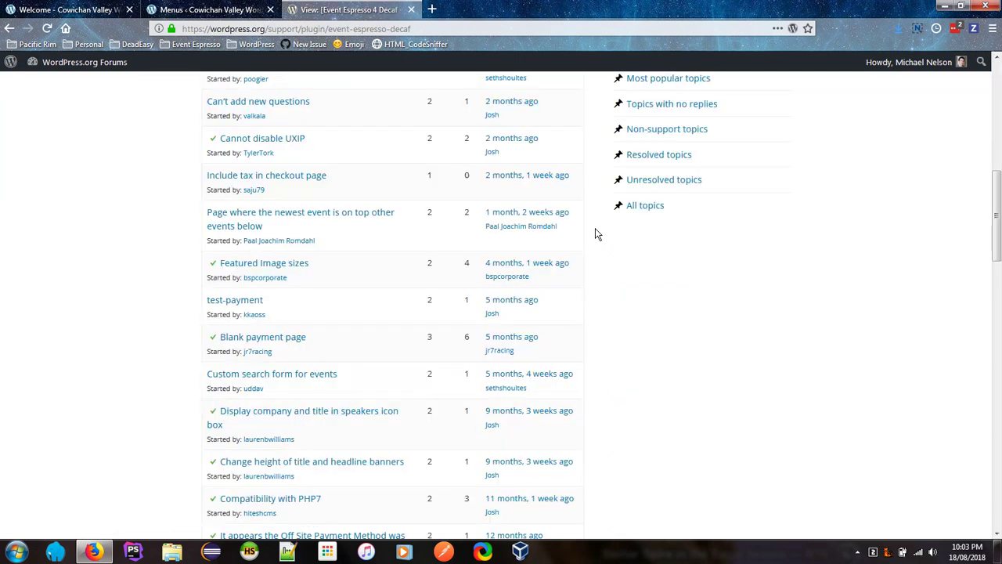
pyautogui.scroll(3, 595, 233)
pyautogui.scroll(-5, 595, 234)
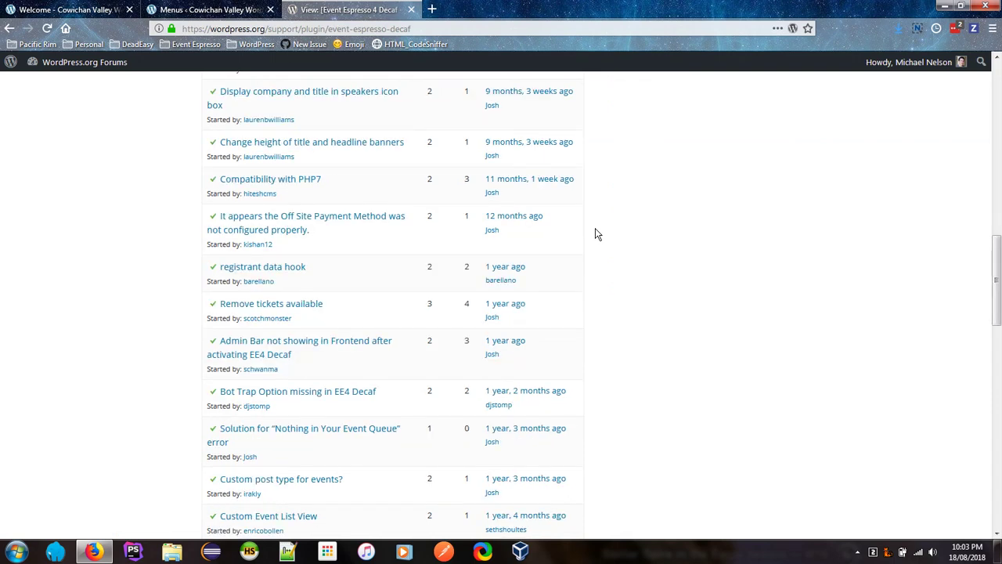
pyautogui.scroll(-10, 595, 233)
pyautogui.scroll(4, 595, 234)
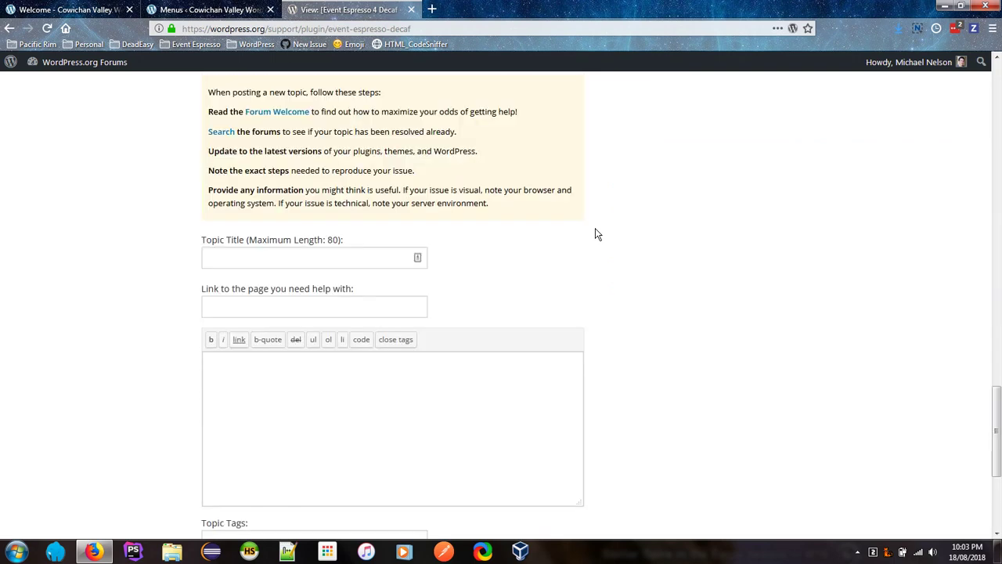
pyautogui.scroll(3, 595, 233)
# Step: Title the new topic 'Accessibility issue...'
pyautogui.scroll(-1, 595, 233)
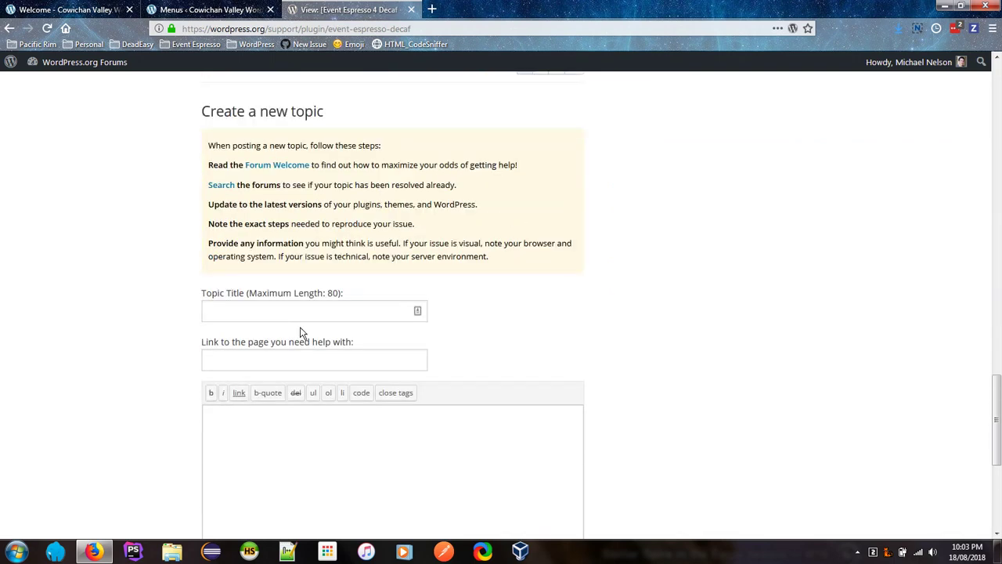
pyautogui.click(286, 307)
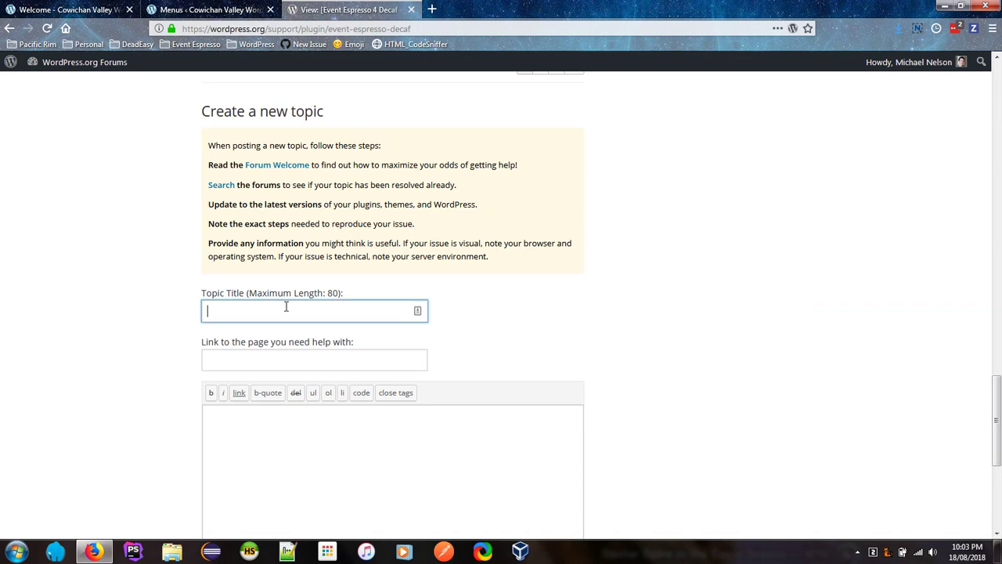
pyautogui.write('Accessibility issue...')
# Step: Begin the message with 'HTML Code sniffer (by Squiz Lbs) aays:' and paste the CodeSniffer issue description
pyautogui.press('Tab')
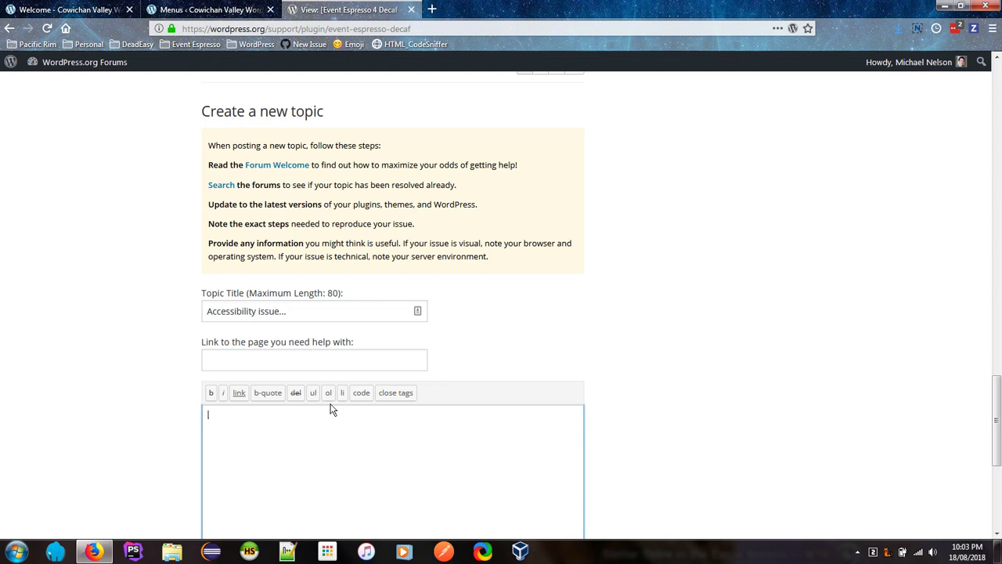
pyautogui.write('HTML Code')
pyautogui.write(' sniffer (')
pyautogui.write('by Sq')
pyautogui.write('uiz L')
pyautogui.write('bs) a')
pyautogui.write('ays')
pyautogui.write(':')
pyautogui.press('Return')
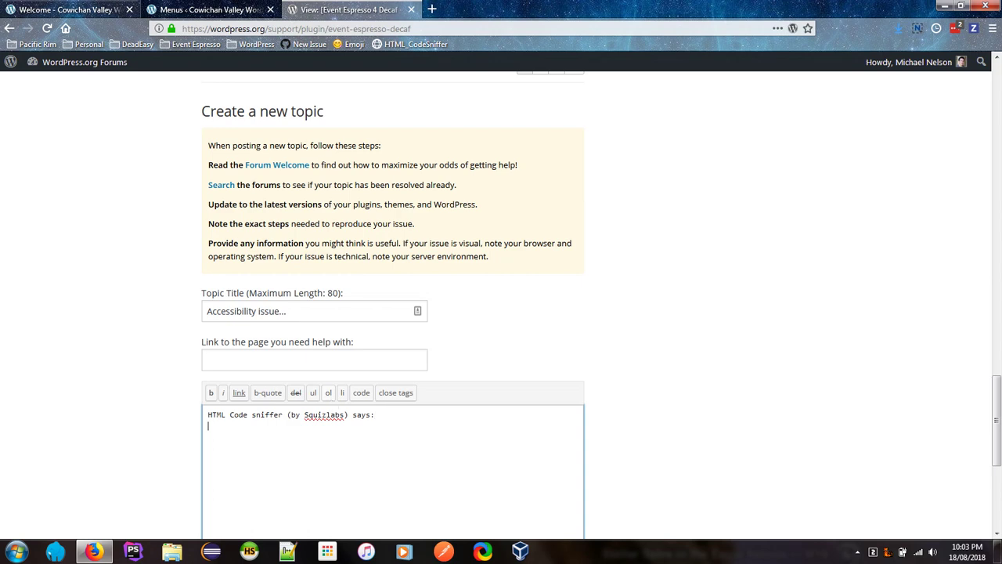
pyautogui.hotkey('ctrl', 'Tab')
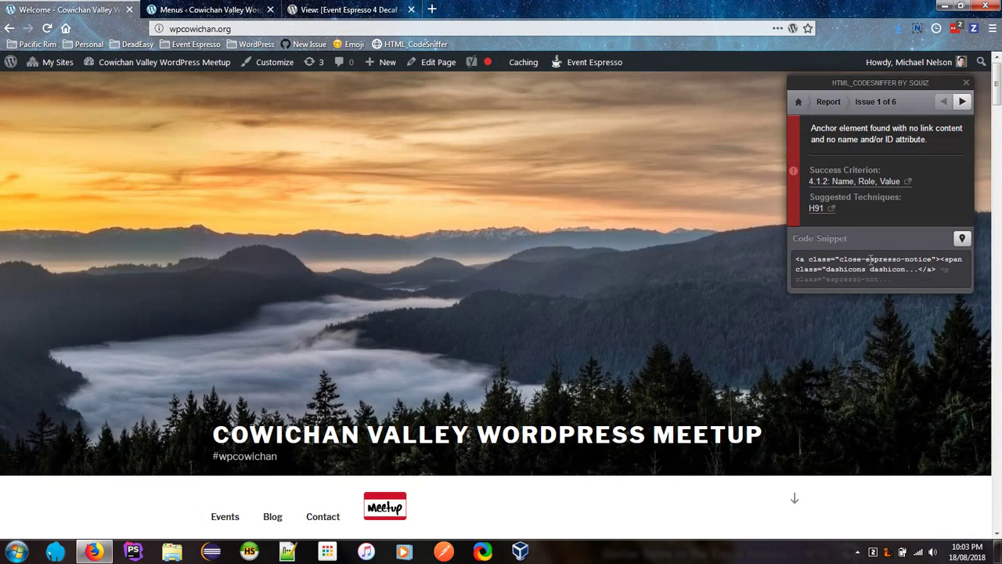
pyautogui.moveTo(812, 132); pyautogui.dragTo(937, 142)
pyautogui.hotkey('ctrl', 'c')
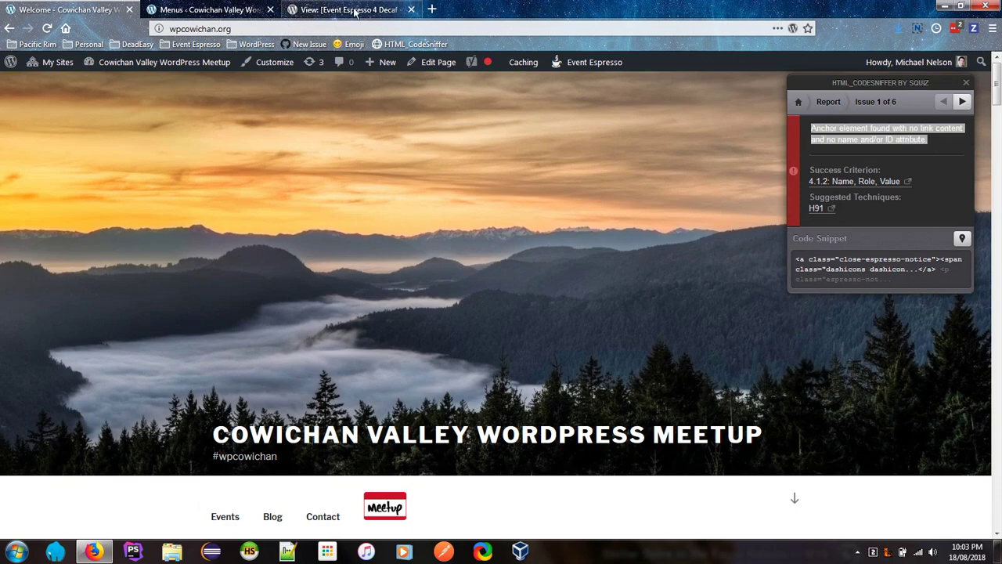
pyautogui.click(354, 11)
pyautogui.hotkey('ctrl', 'v')
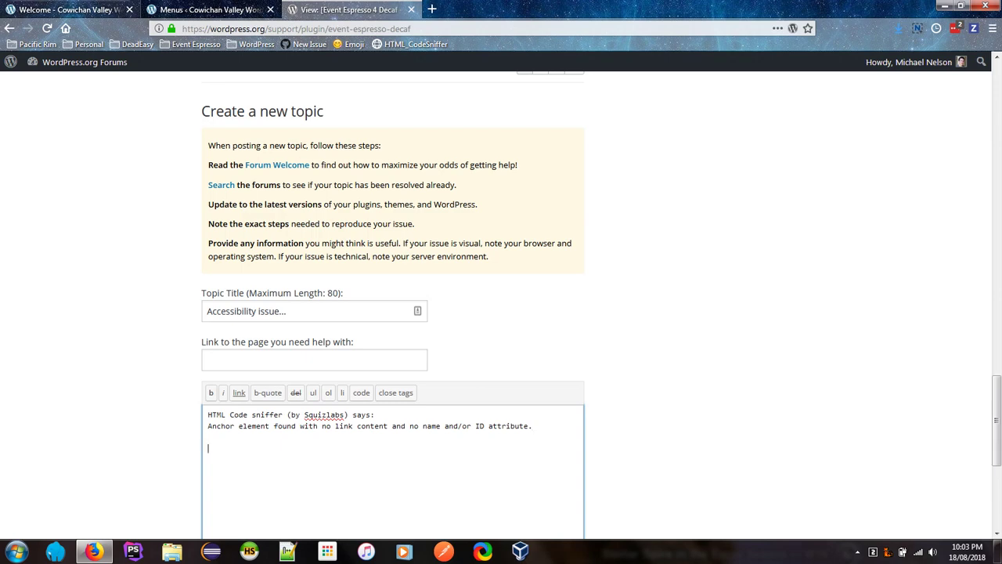
# Step: Copy the issue's code snippet from the CodeSniffer results and paste it after 'The code snippet is:'
pyautogui.hotkey('ctrl', '1')
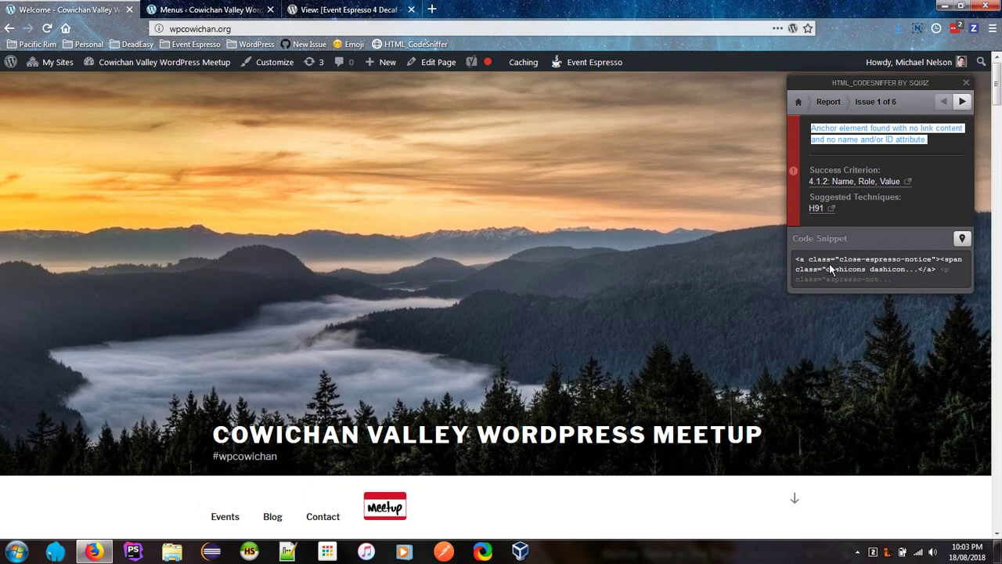
pyautogui.moveTo(829, 263); pyautogui.dragTo(883, 280)
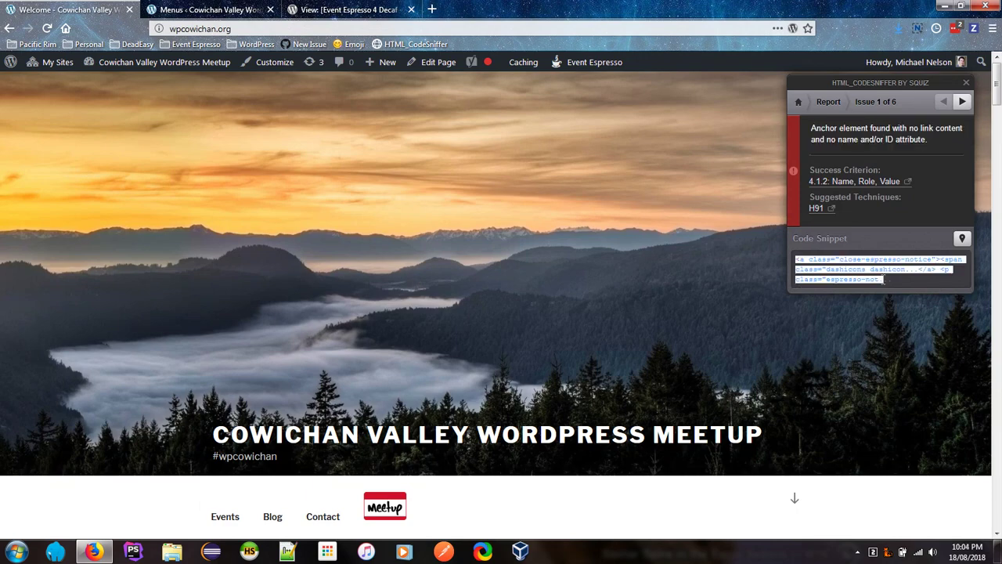
pyautogui.hotkey('ctrl', '3')
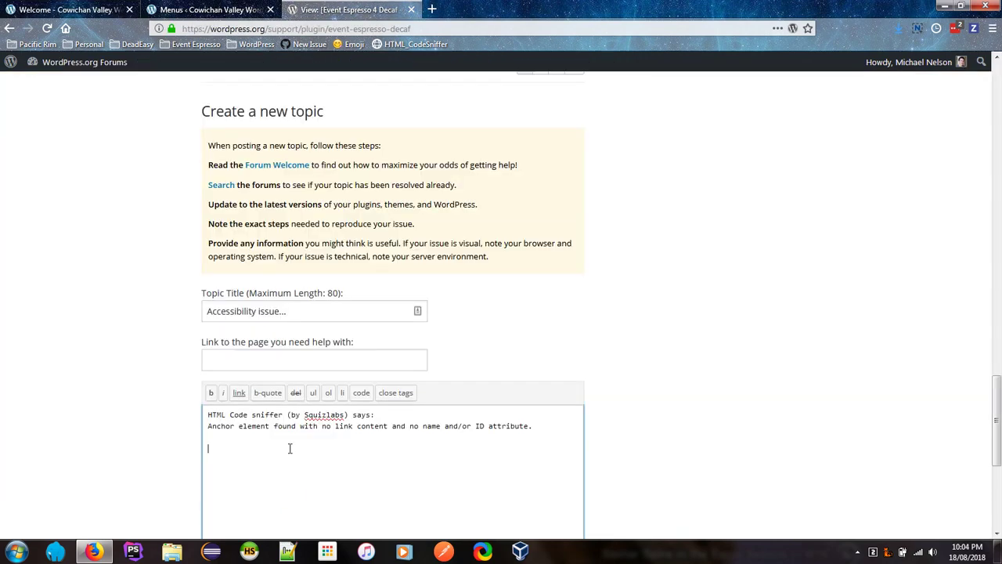
pyautogui.write('te.  Th')
pyautogui.write('e co')
pyautogui.write('de sni')
pyautogui.write('ppet is:')
pyautogui.press('Return')
pyautogui.press('Return')
pyautogui.write('<a class="close-espresso-notice"><span class="dashicons dashicon...</a> <p class="espresso-not...')
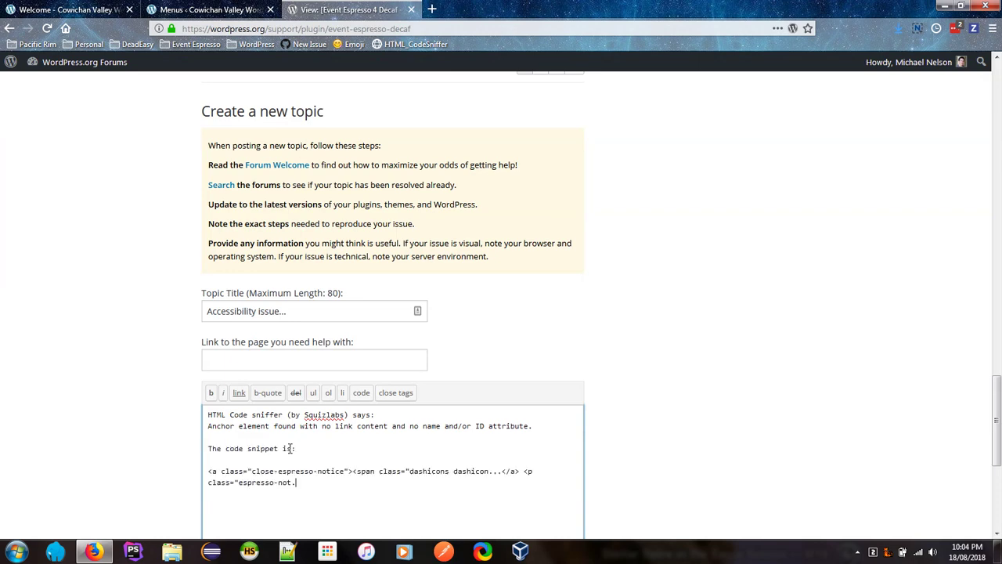
# Step: End the message with a question asking whether they can fix that
pyautogui.press('Return')
pyautogui.press('Return')
pyautogui.write('Can you fix thata?')
pyautogui.press('BackSpace')
pyautogui.press('BackSpace')
pyautogui.write('?')
pyautogui.scroll(-1, 544, 407)
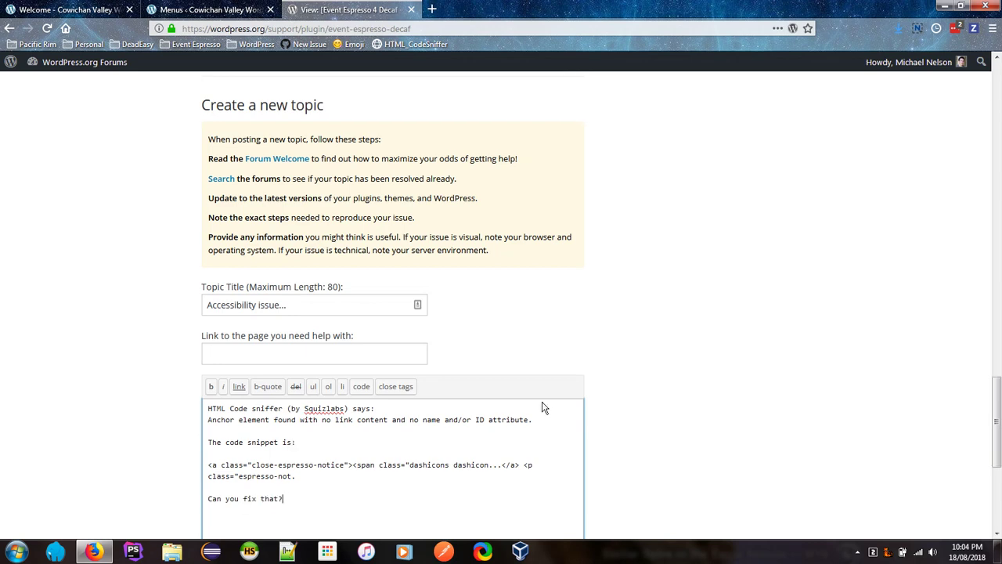
pyautogui.scroll(-4, 544, 408)
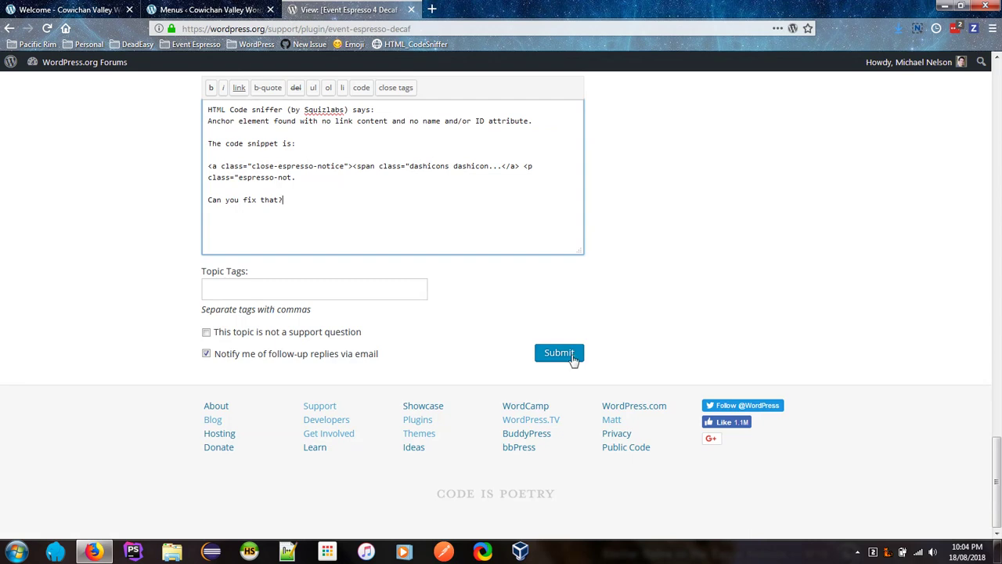
# Step: Glance at the CodeSniffer results tab, return to Menus, and load the Plugins page
pyautogui.scroll(2, 581, 356)
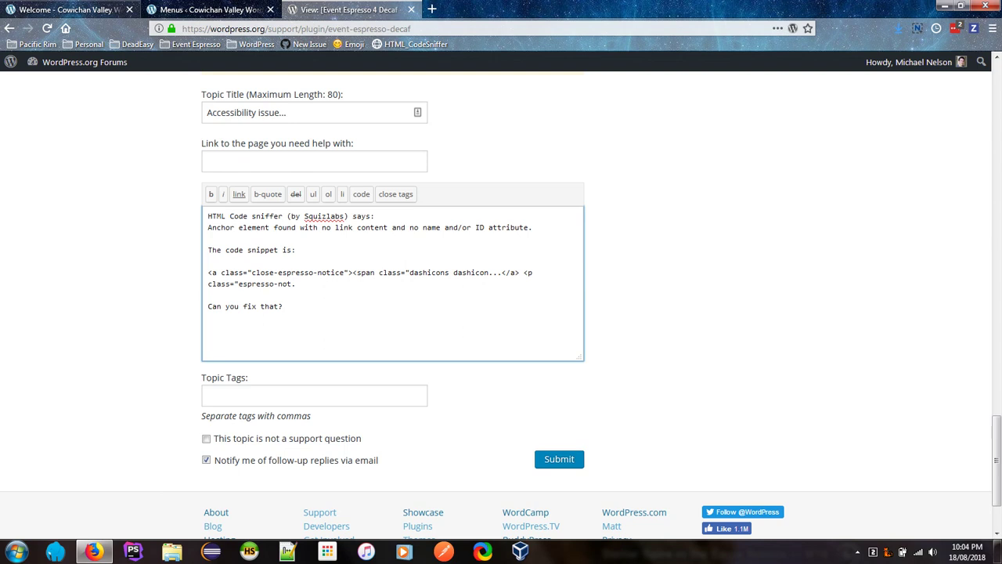
pyautogui.hotkey('ctrl', '1')
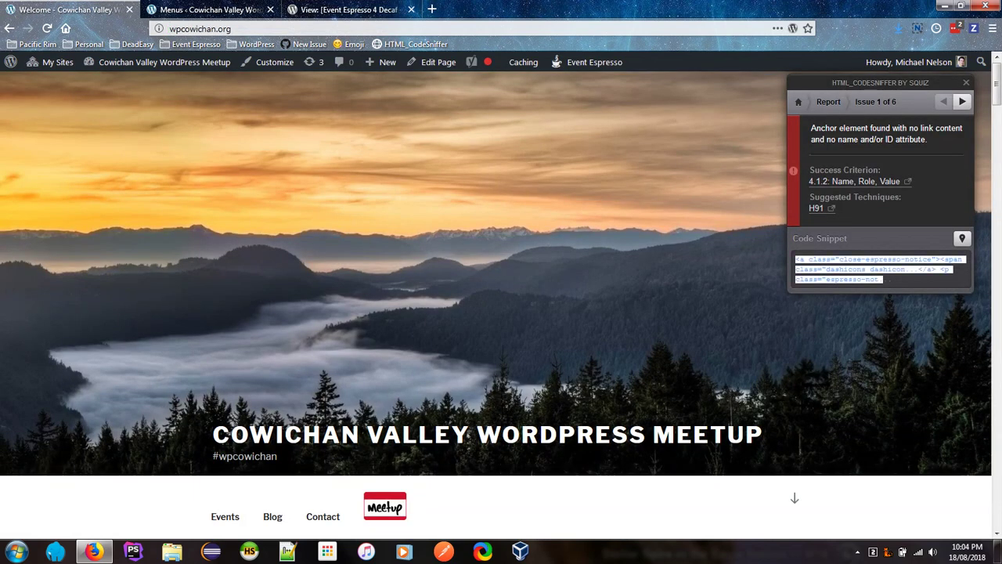
pyautogui.hotkey('ctrl', '2')
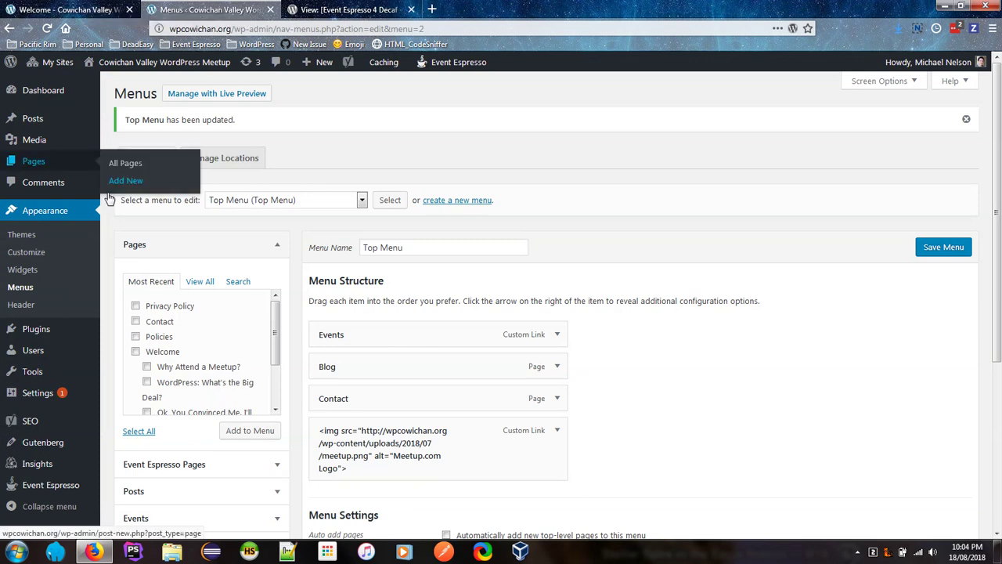
pyautogui.click(71, 333)
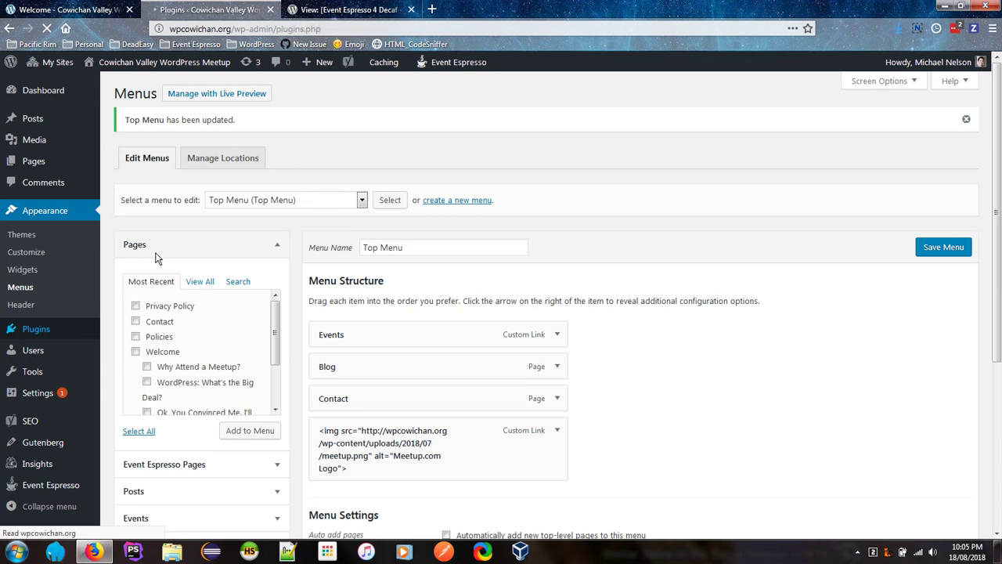
# Step: Deactivate Event Espresso, skipping the feedback prompt, and return to the homepage tab
pyautogui.scroll(-2, 221, 304)
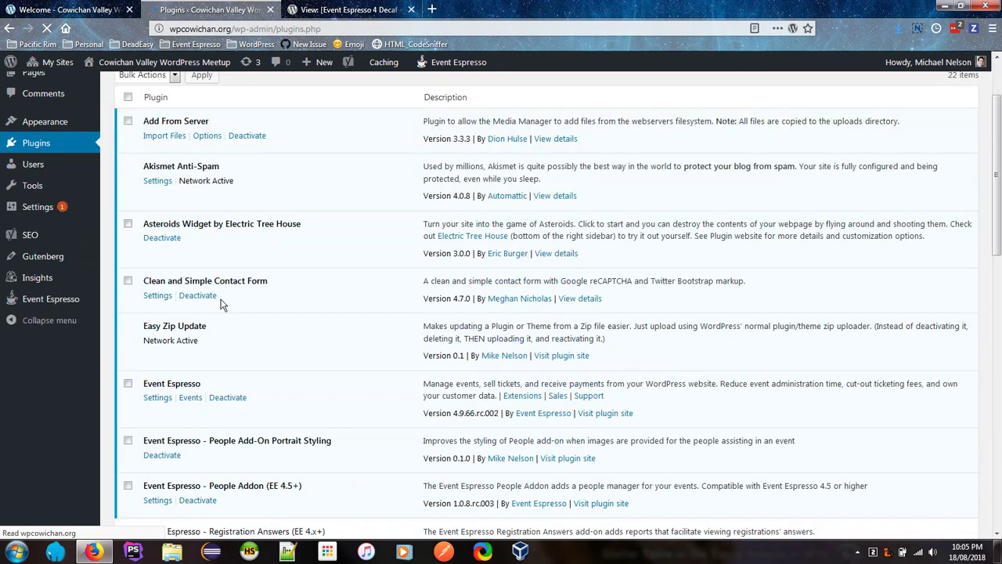
pyautogui.scroll(-1, 223, 290)
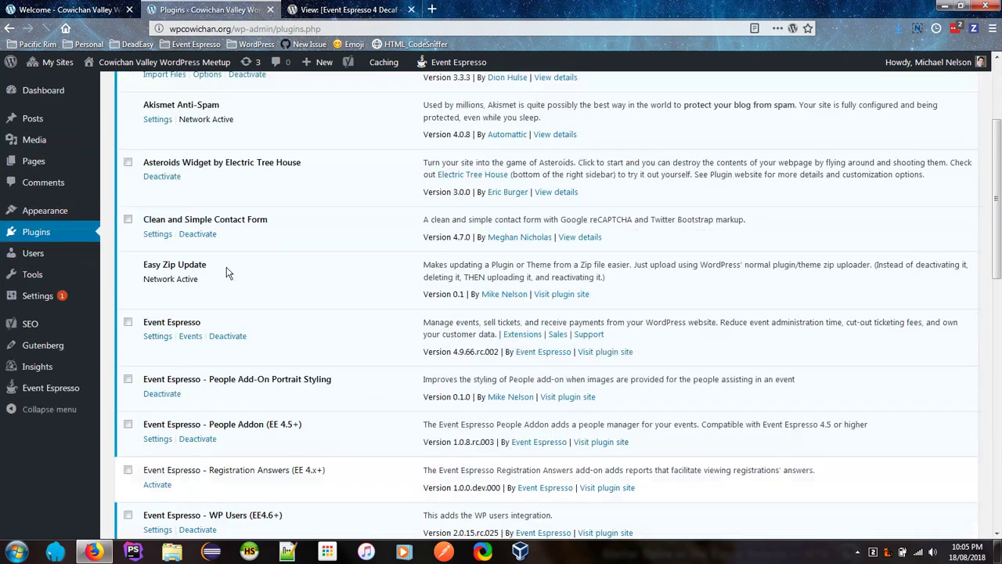
pyautogui.click(233, 337)
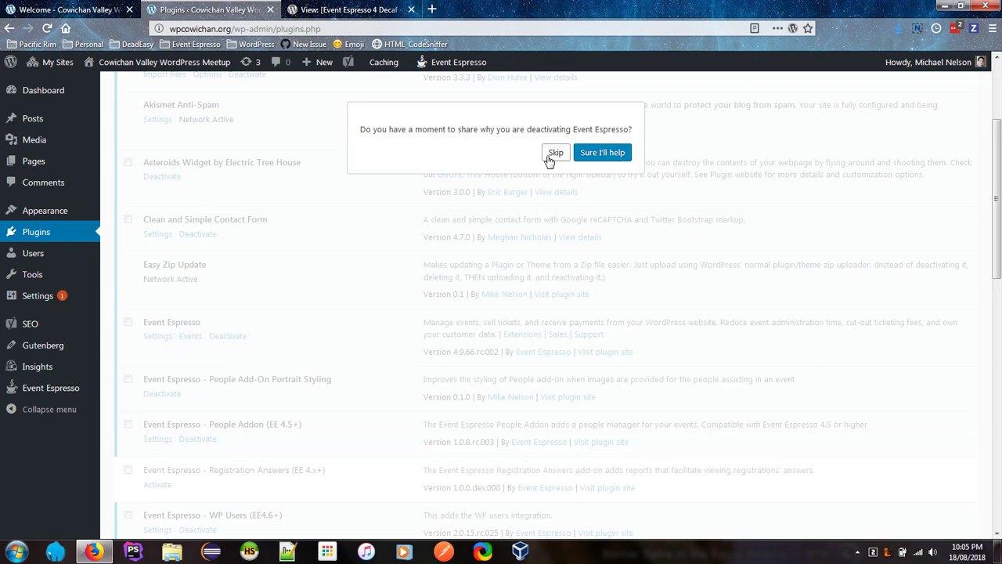
pyautogui.click(552, 155)
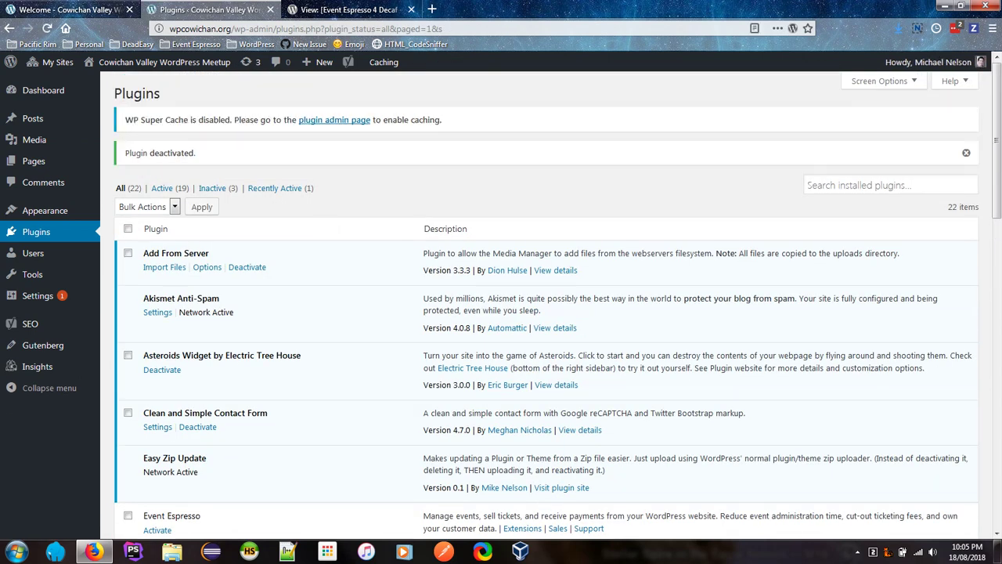
pyautogui.scroll(-4, 309, 264)
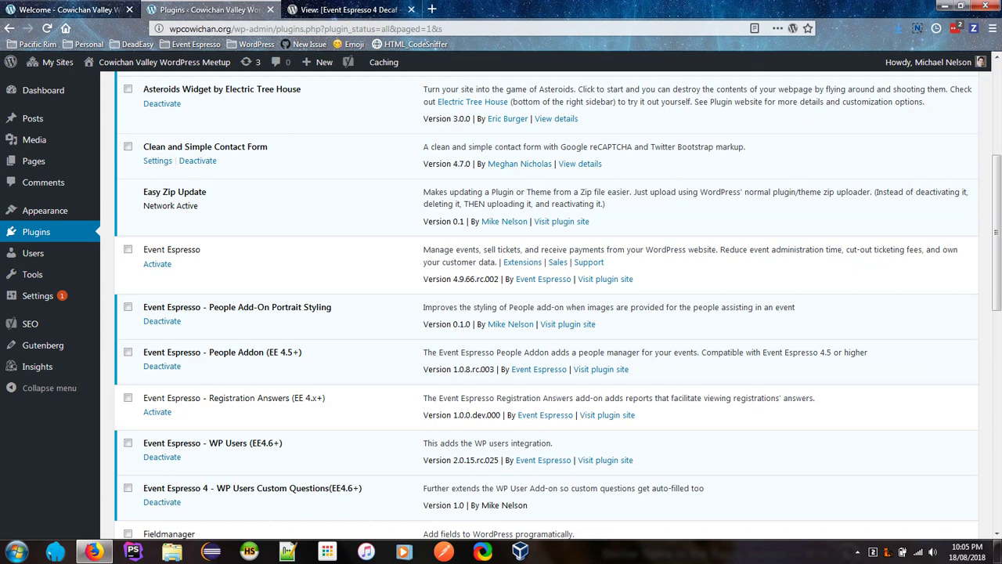
pyautogui.click(67, 9)
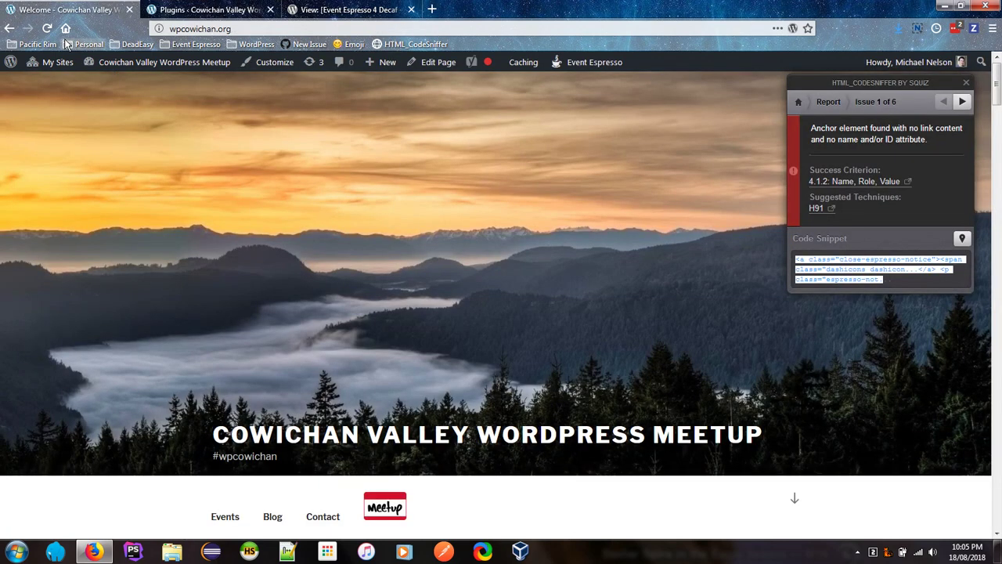
# Step: Reload the homepage and run a WCAG2A errors-only HTML_CodeSniffer audit, opening the first error
pyautogui.click(47, 29)
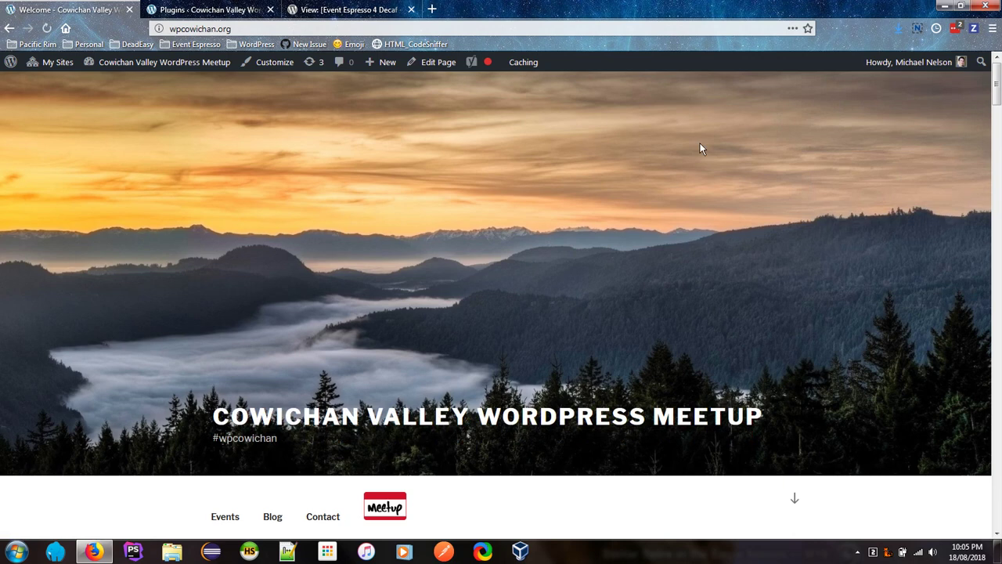
pyautogui.click(389, 45)
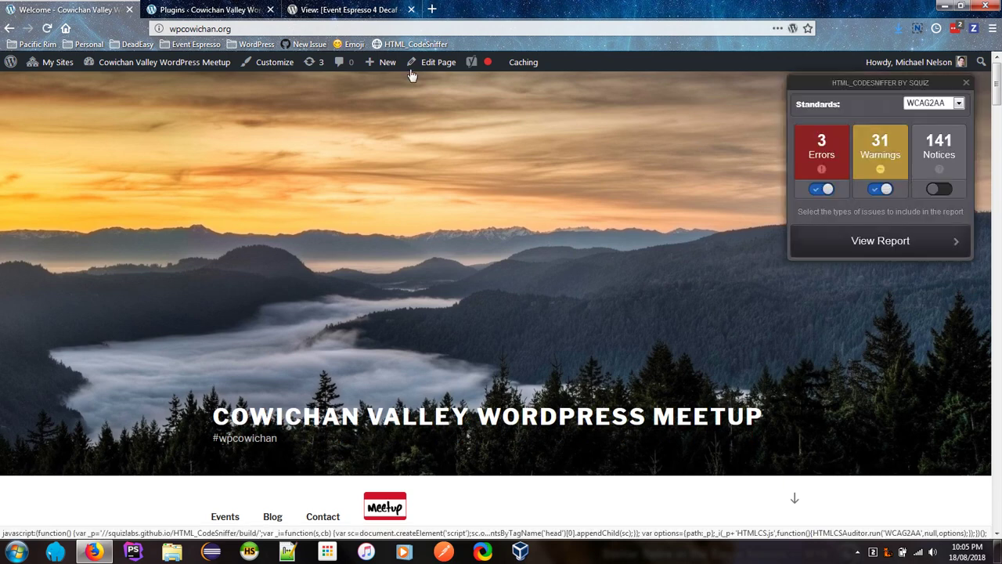
pyautogui.click(953, 106)
pyautogui.click(939, 141)
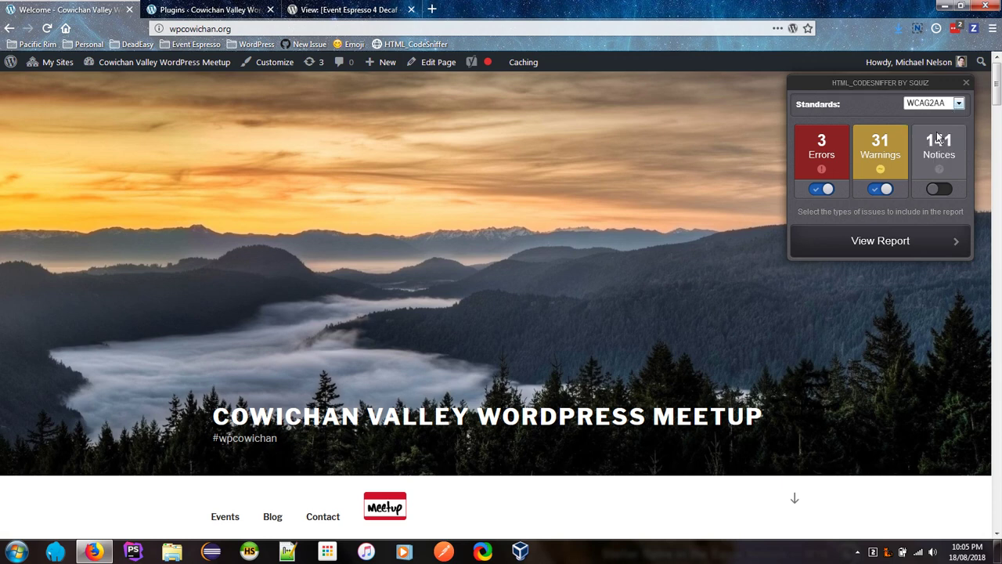
pyautogui.press('Up')
pyautogui.click(878, 190)
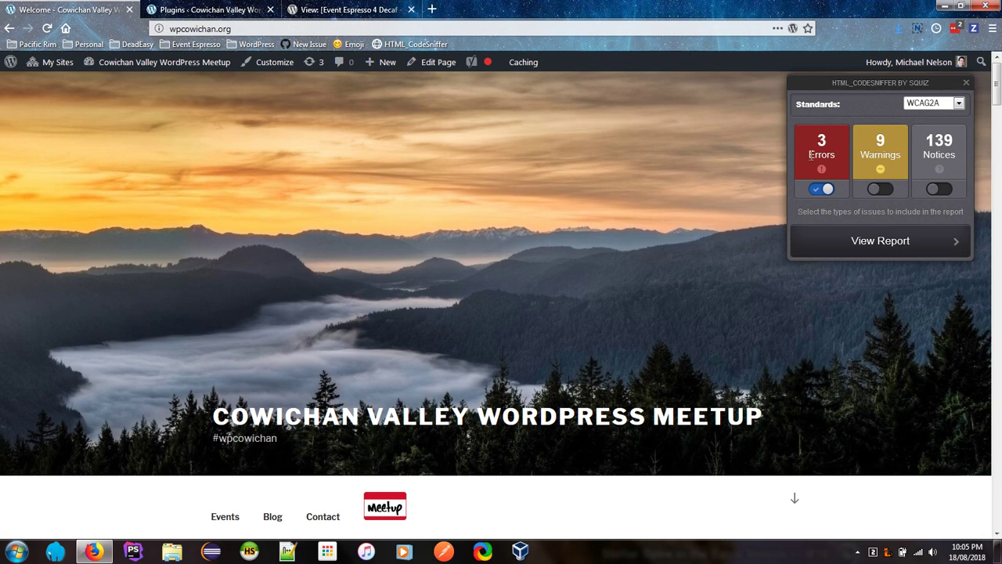
pyautogui.click(854, 245)
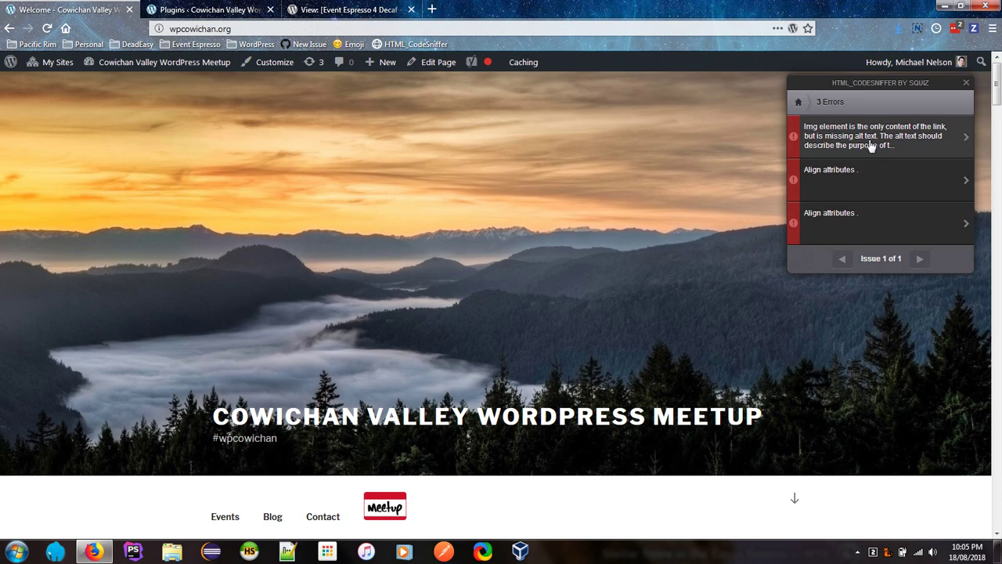
pyautogui.click(871, 146)
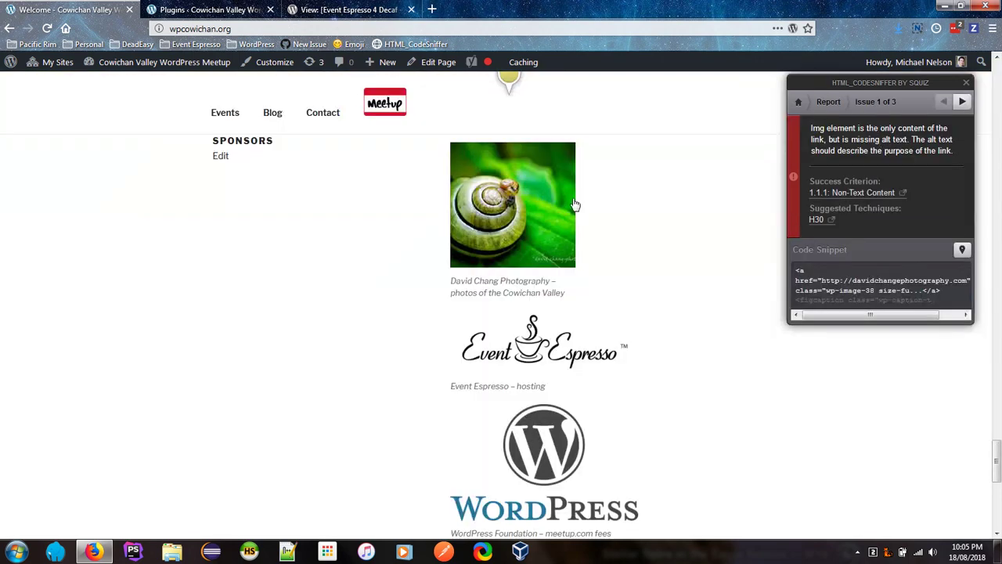
# Step: Open the Edit link under the SPONSORS section in a new tab
pyautogui.scroll(1, 574, 206)
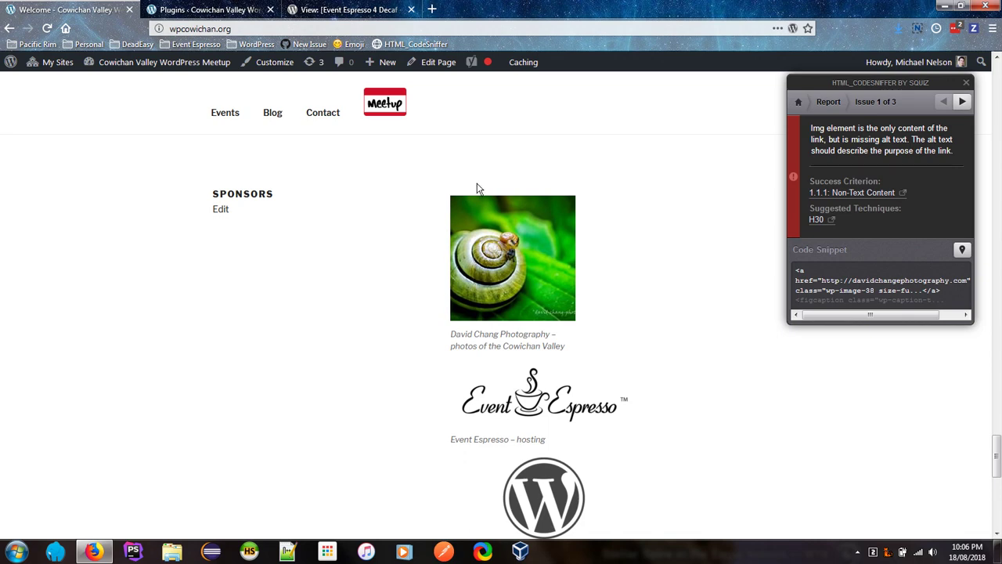
pyautogui.scroll(1, 430, 242)
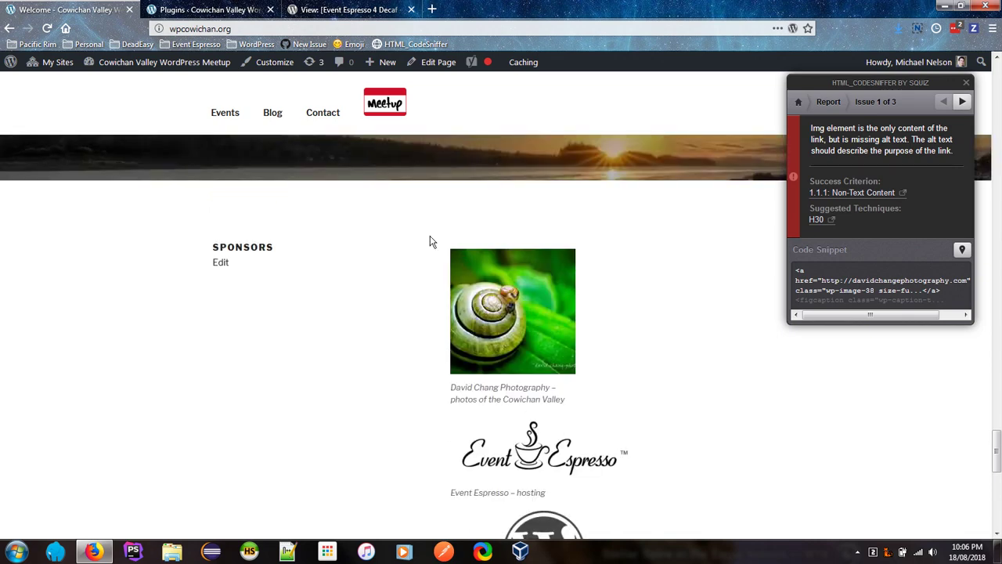
pyautogui.scroll(-1, 430, 241)
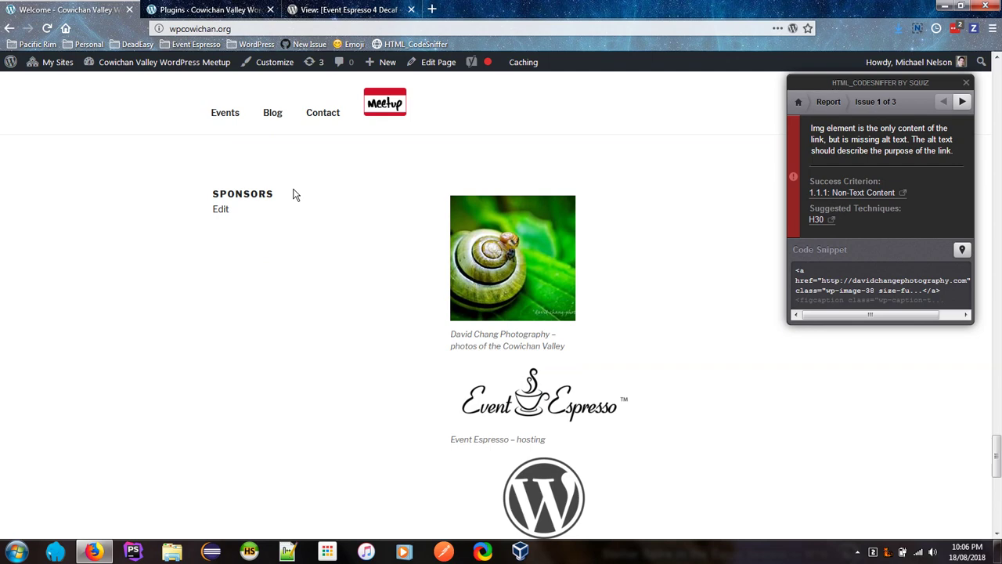
pyautogui.moveTo(294, 195); pyautogui.dragTo(290, 205)
pyautogui.click(265, 197)
pyautogui.rightClick(225, 215)
pyautogui.click(257, 220)
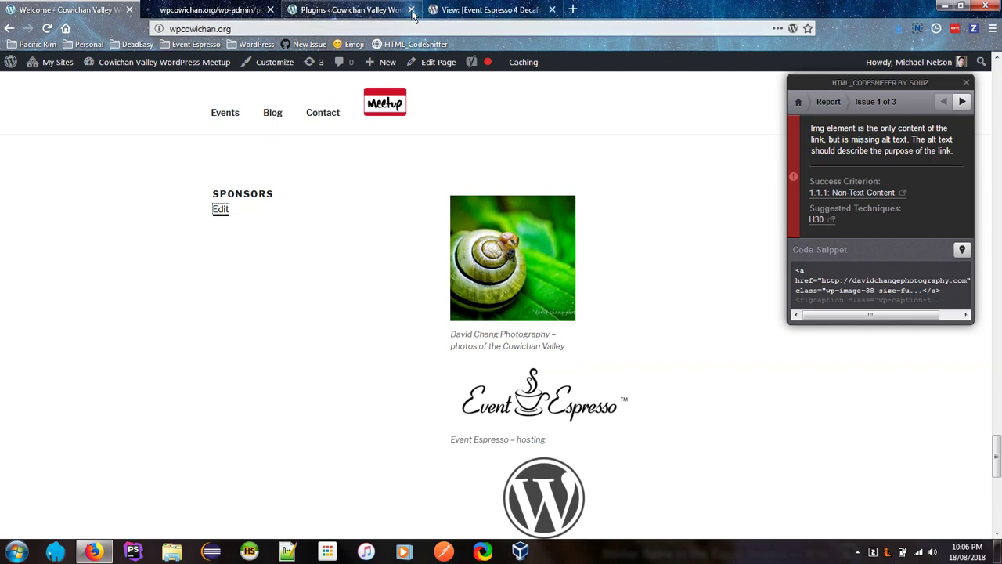
# Step: From the new tab, go to All Pages and open Sponsors in the Classic Editor
pyautogui.hotkey('ctrl', 'Tab')
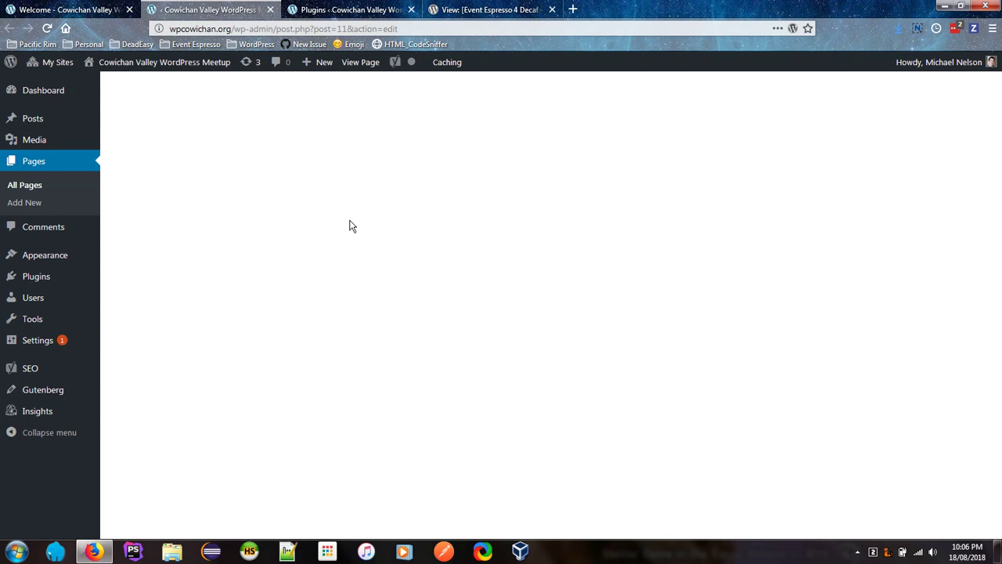
pyautogui.click(419, 31)
pyautogui.click(419, 31)
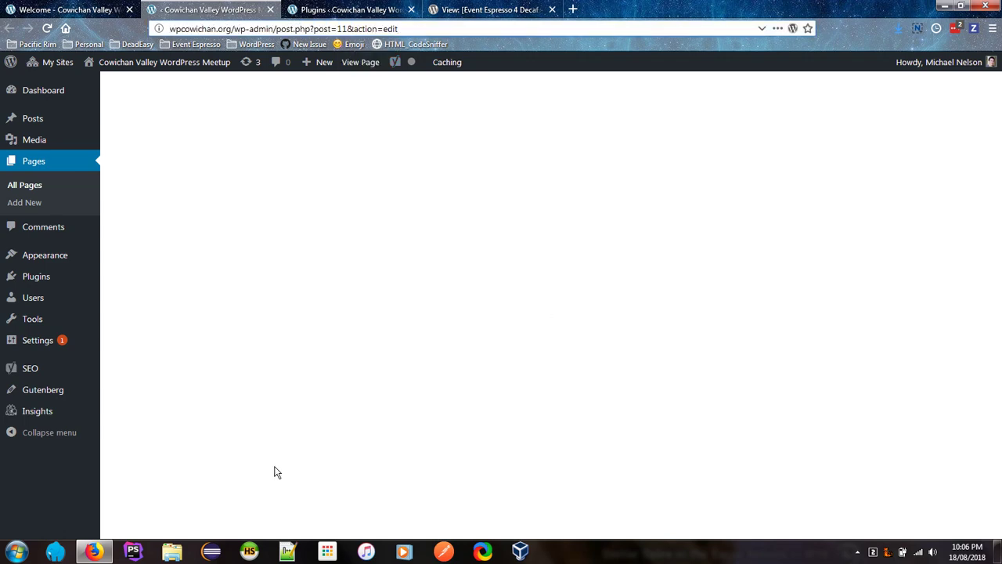
pyautogui.click(51, 191)
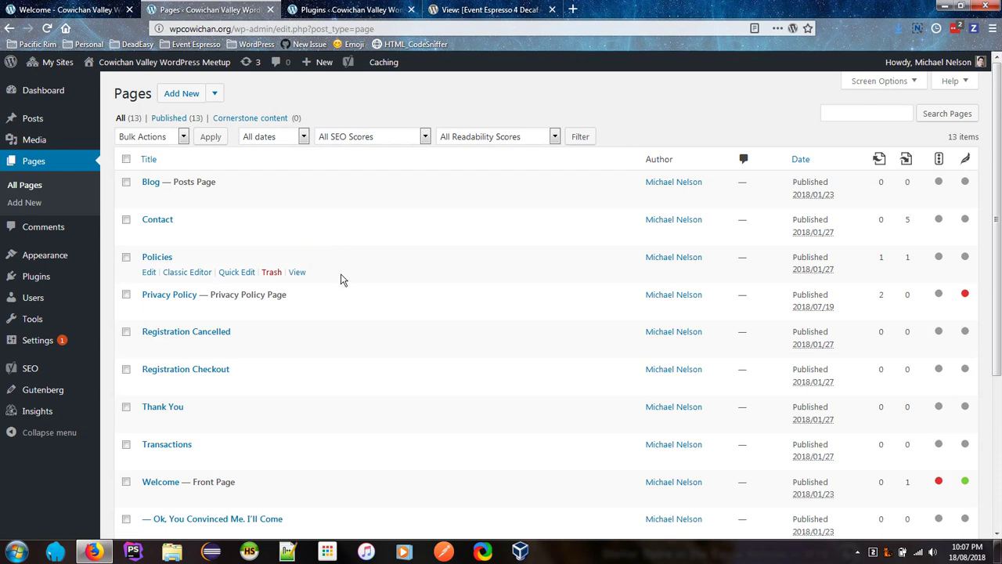
pyautogui.scroll(-2, 342, 280)
pyautogui.scroll(-1, 341, 279)
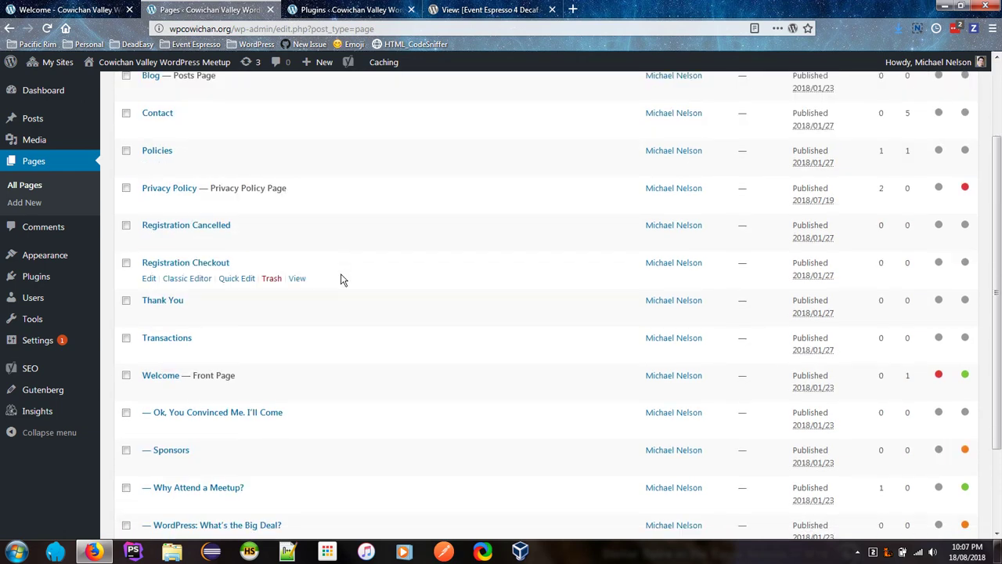
pyautogui.scroll(-3, 341, 280)
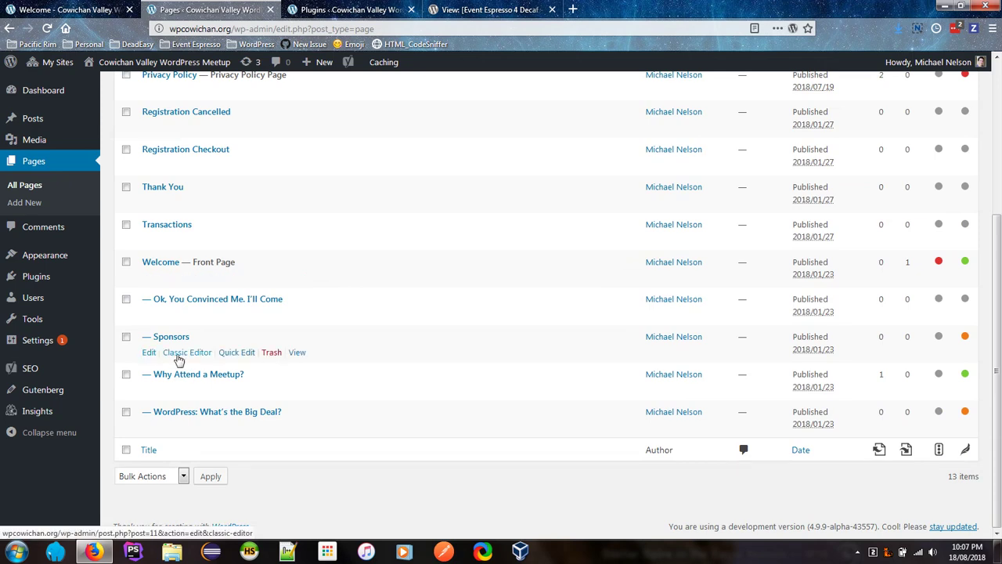
pyautogui.click(179, 354)
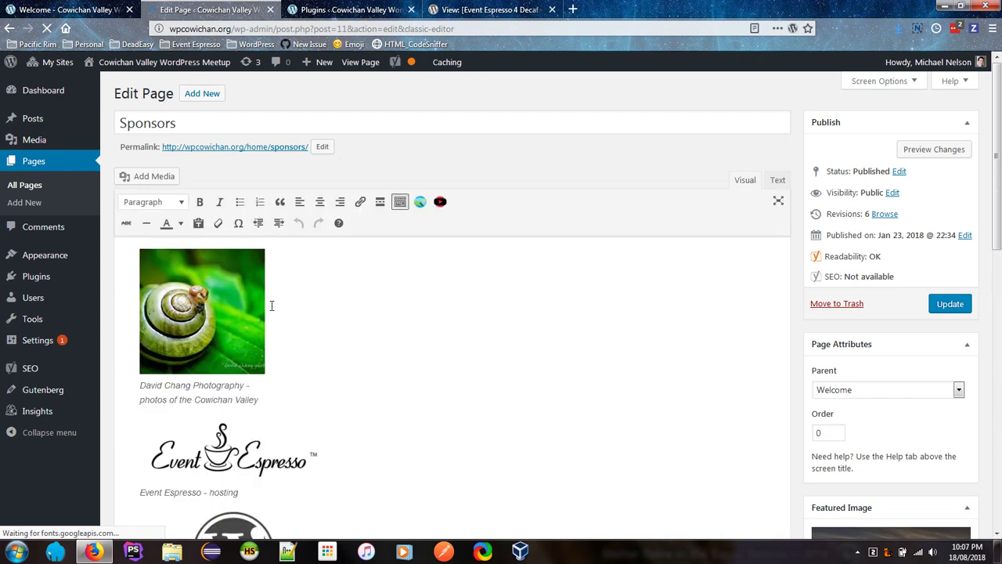
pyautogui.click(202, 275)
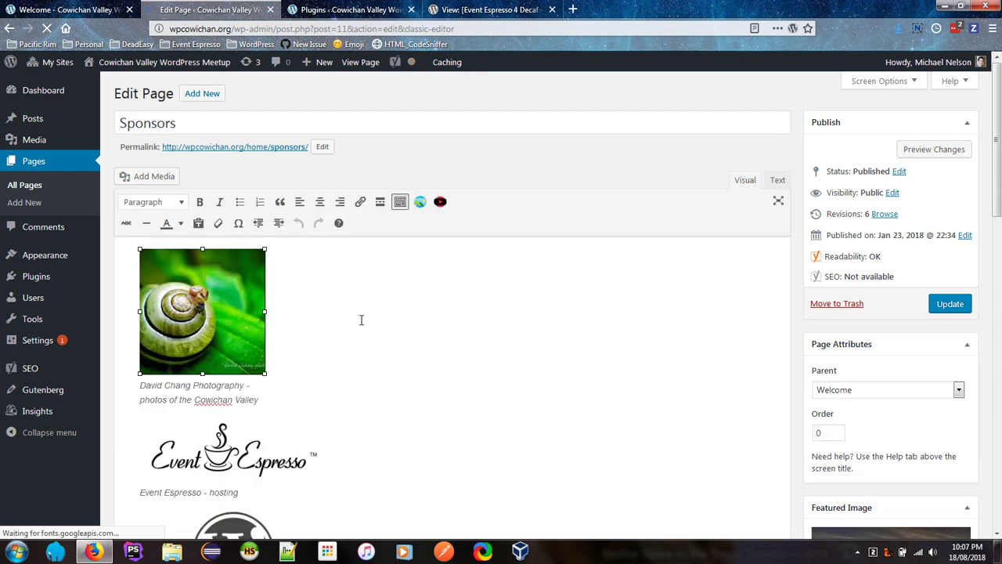
# Step: In Image Details, set the snail image's Alternative Text to the photography sponsor's logo name
pyautogui.click(361, 319)
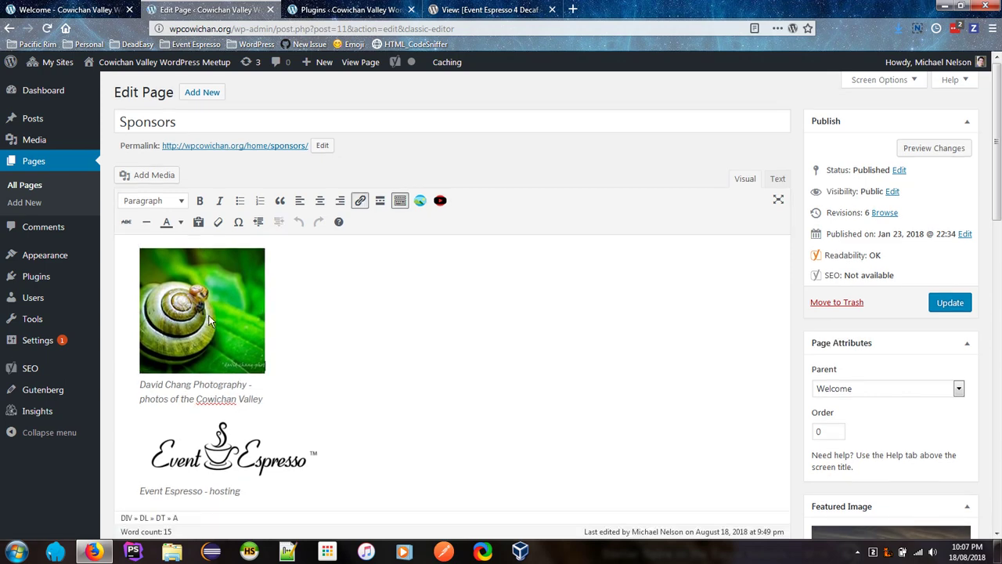
pyautogui.click(208, 314)
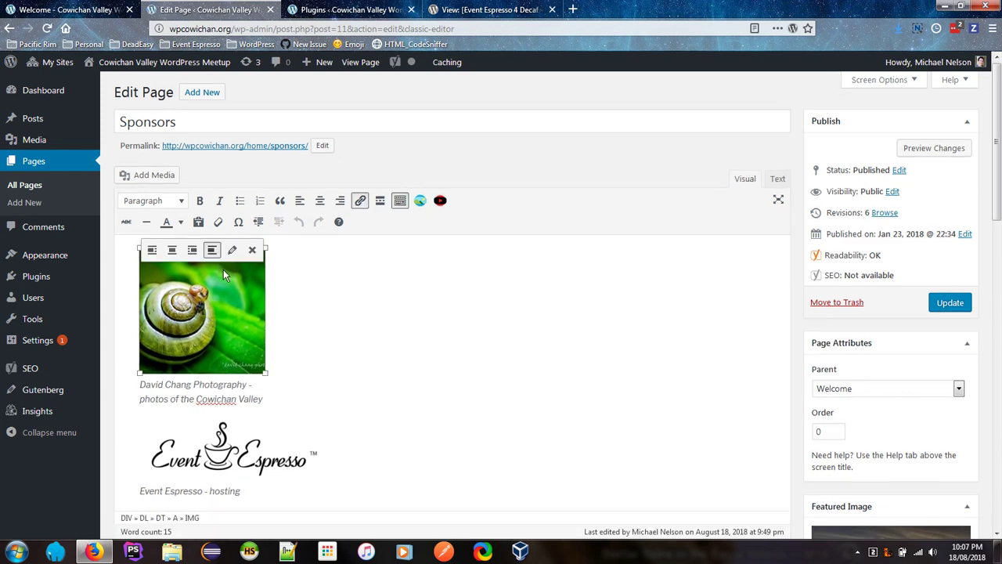
pyautogui.click(232, 250)
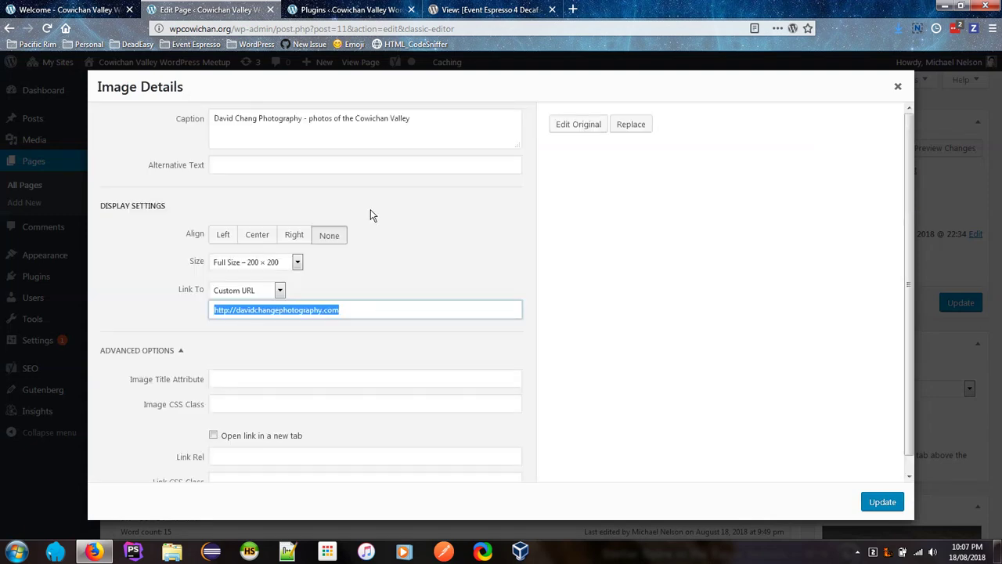
pyautogui.click(370, 120)
pyautogui.click(434, 114)
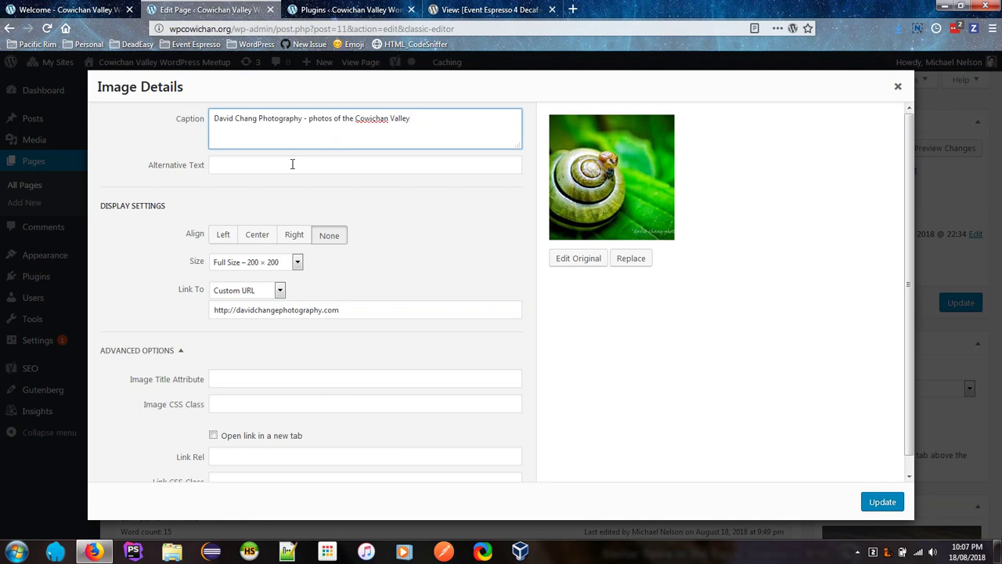
pyautogui.click(266, 169)
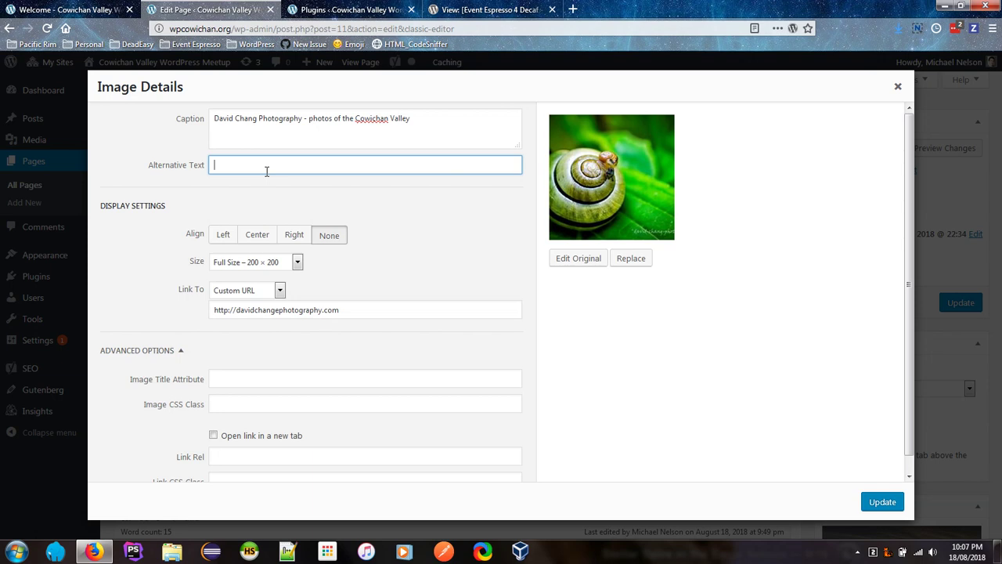
pyautogui.write('David Chang Photography Logo')
pyautogui.click(882, 501)
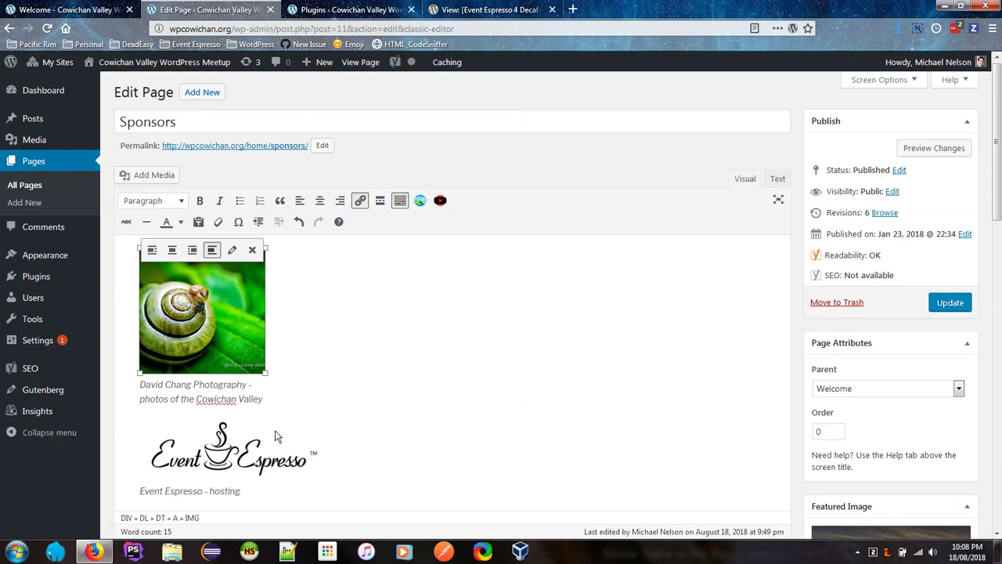
pyautogui.click(253, 451)
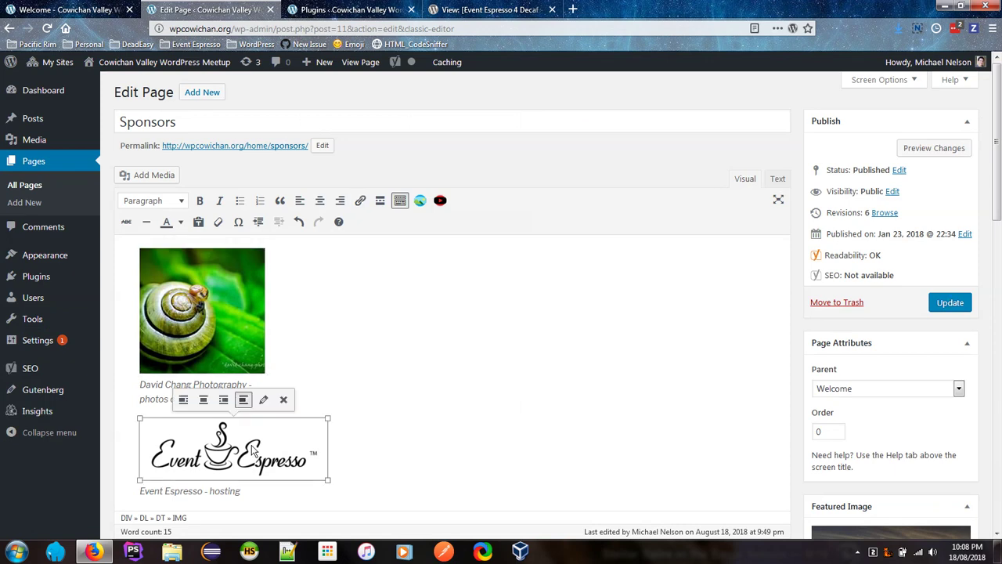
# Step: Set the Event Espresso image's alternative text to 'Event Espresso Logo'
pyautogui.click(262, 401)
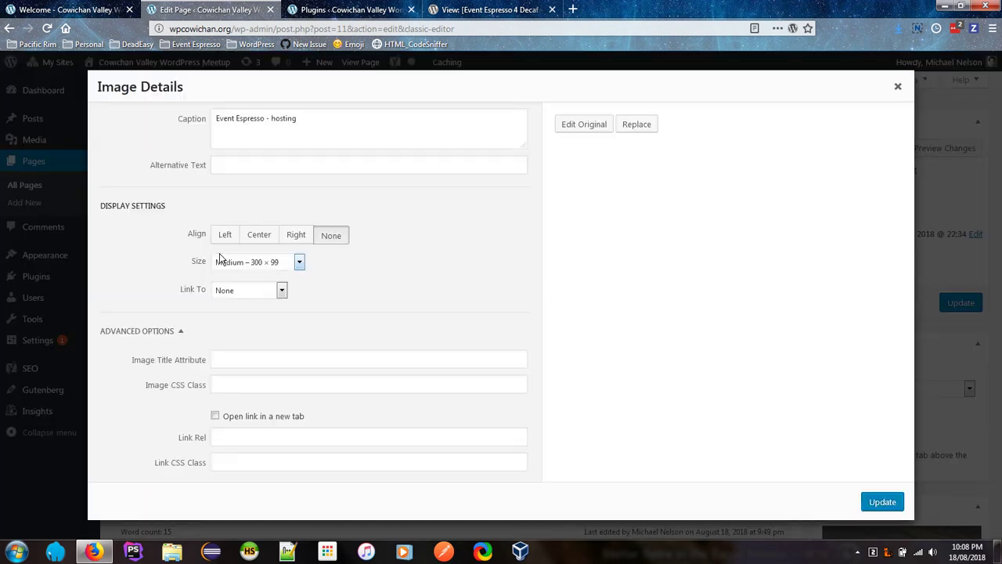
pyautogui.click(248, 166)
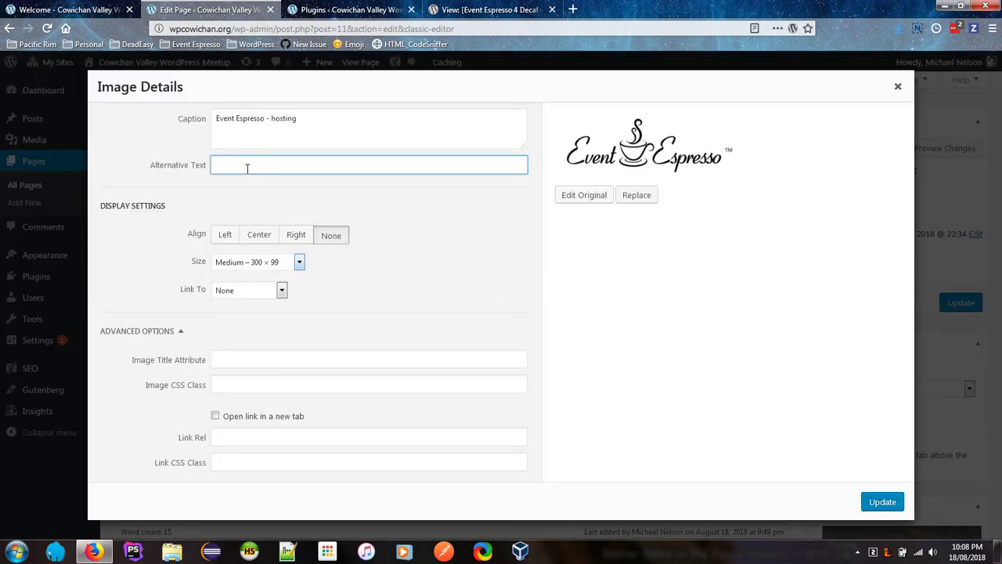
pyautogui.write('Event Espresso Logo')
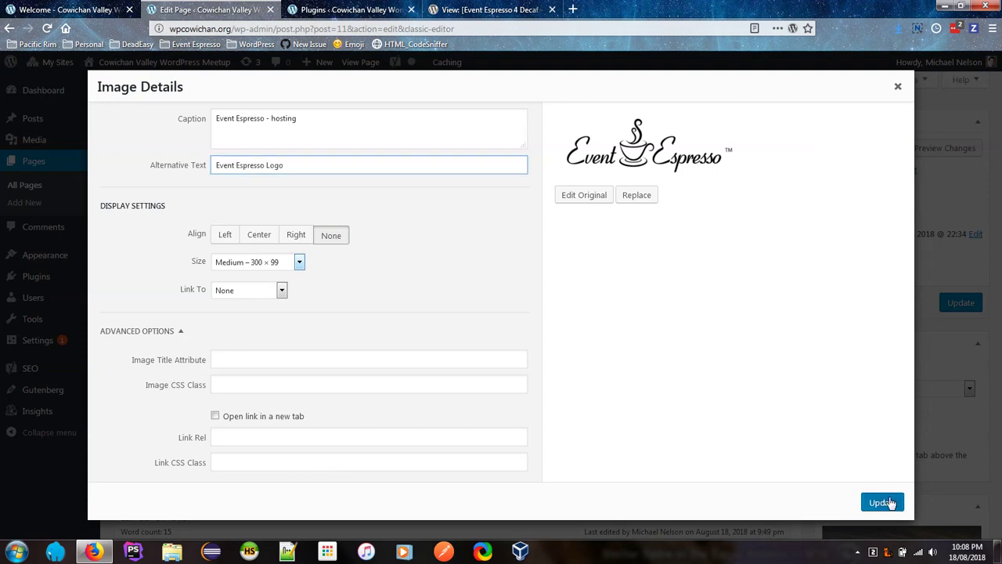
pyautogui.click(883, 502)
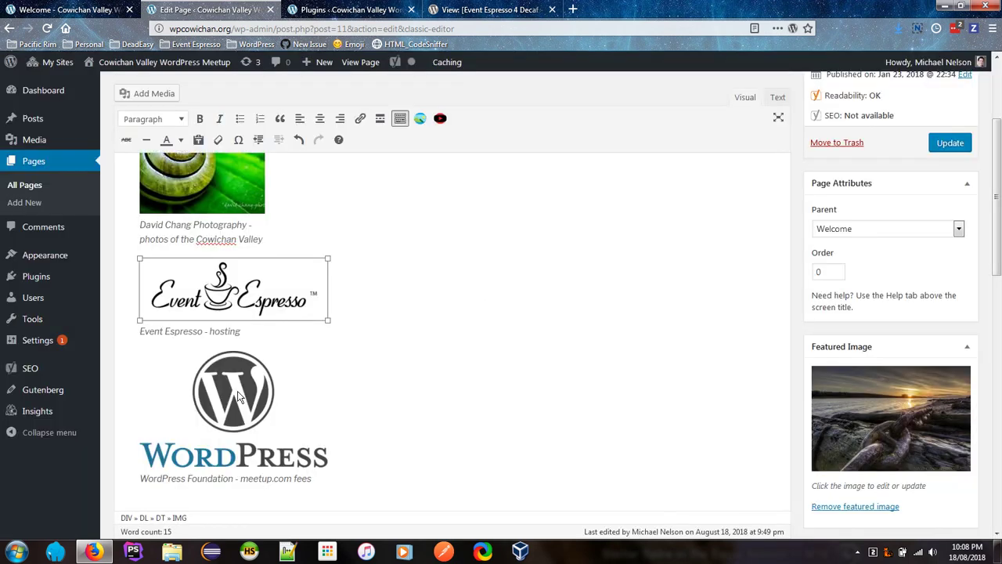
# Step: Set the WordPress image's alternative text to 'WordPress Logo' and update the Sponsors page
pyautogui.click(239, 380)
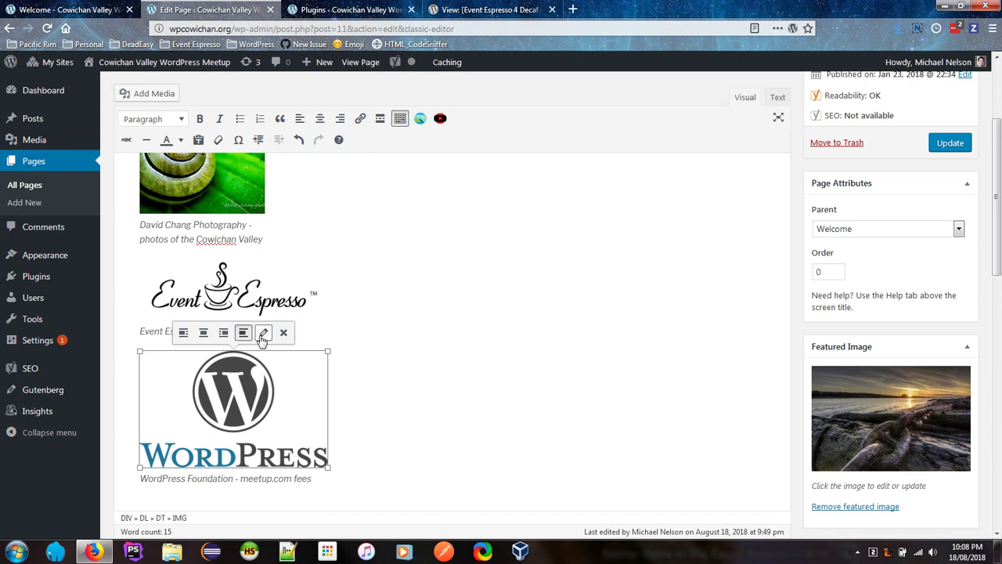
pyautogui.click(263, 333)
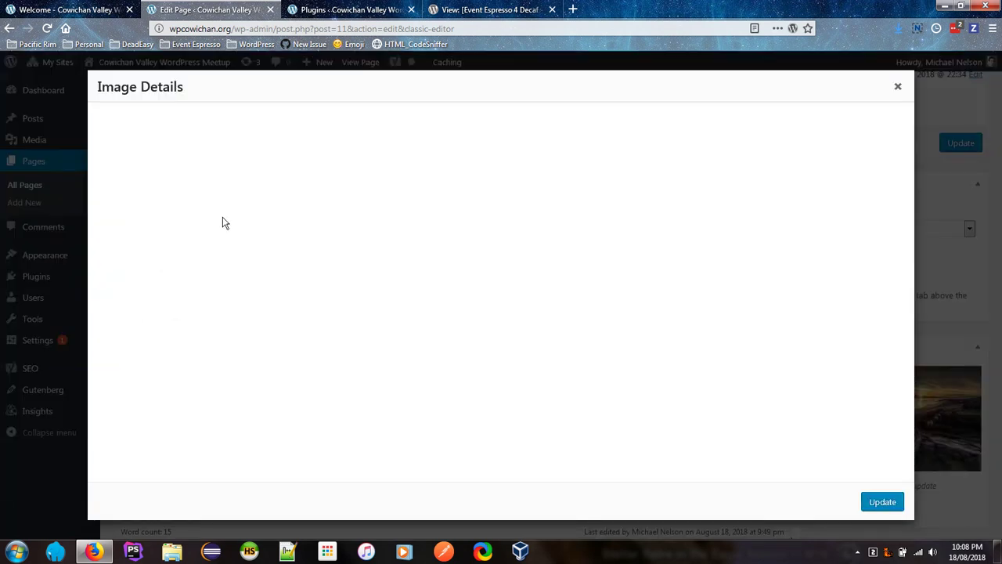
pyautogui.click(249, 167)
pyautogui.write('Word')
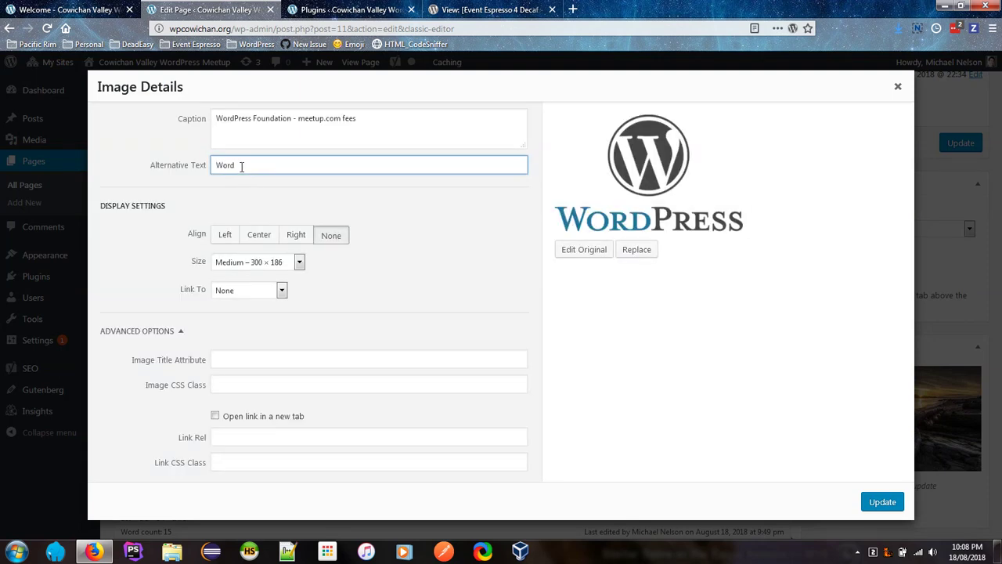
pyautogui.write('Press Logo')
pyautogui.click(881, 501)
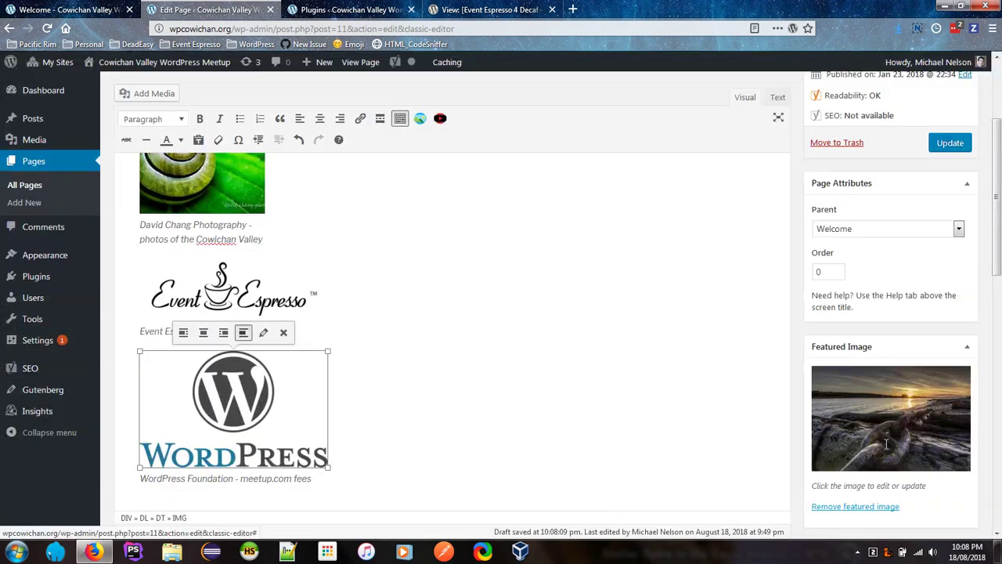
pyautogui.click(950, 143)
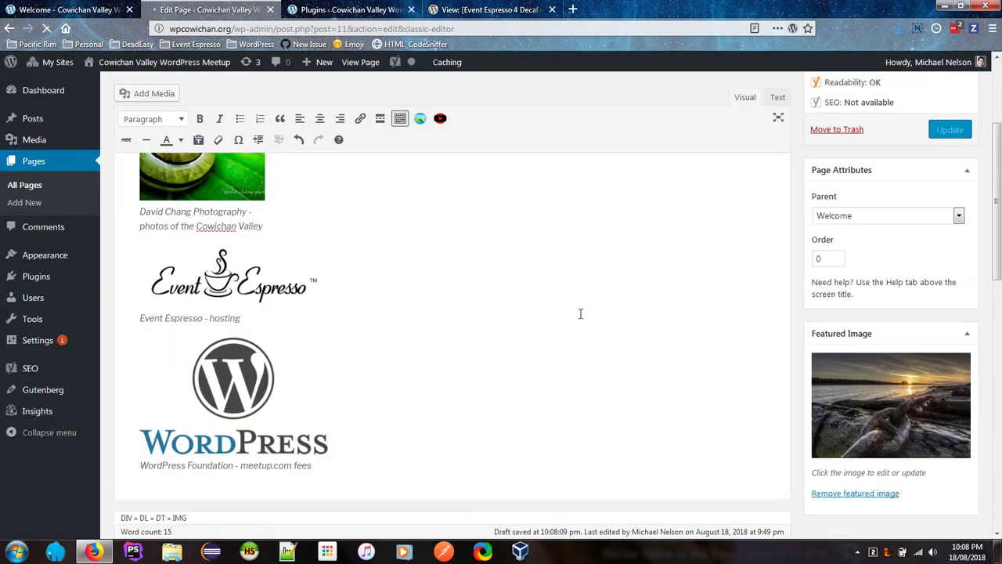
pyautogui.scroll(-3, 580, 313)
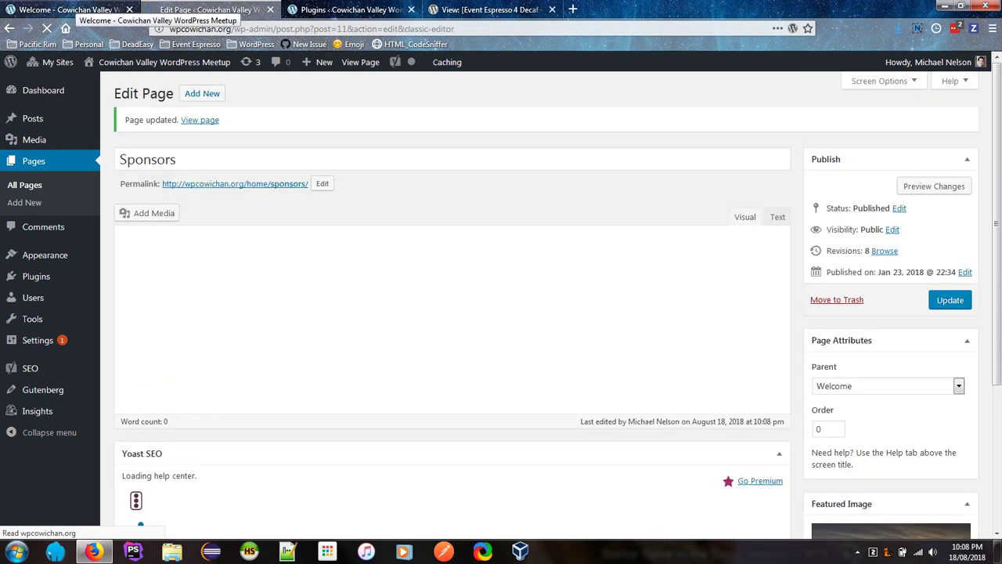
pyautogui.click(71, 10)
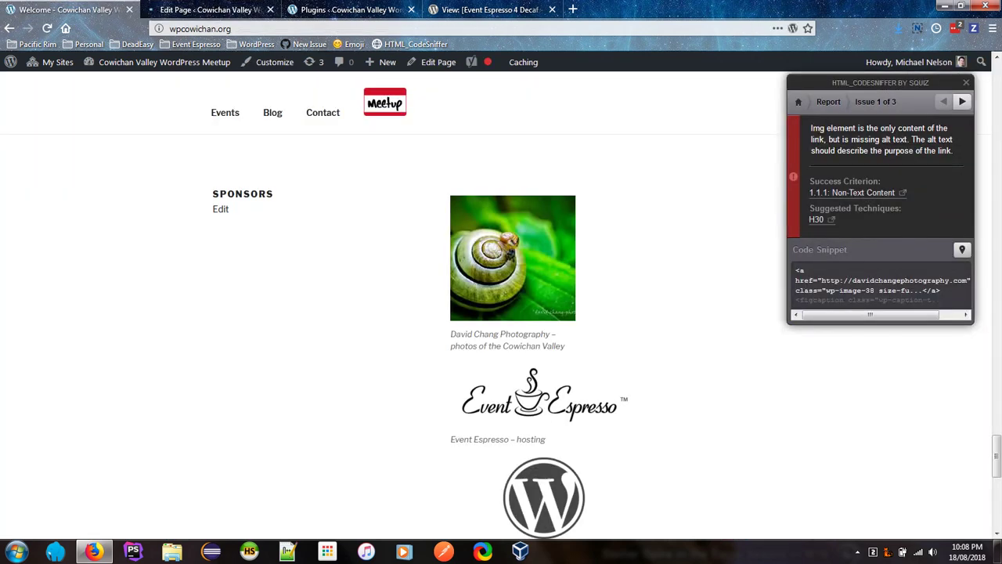
# Step: Reload the site and rerun a WCAG2A errors-only audit, inspecting the first Align attributes error
pyautogui.click(48, 29)
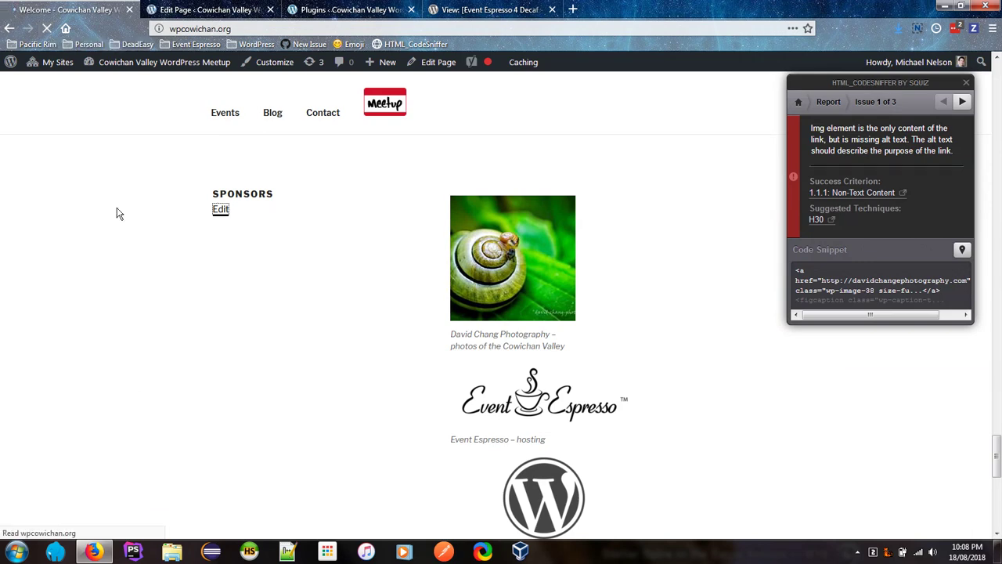
pyautogui.click(395, 48)
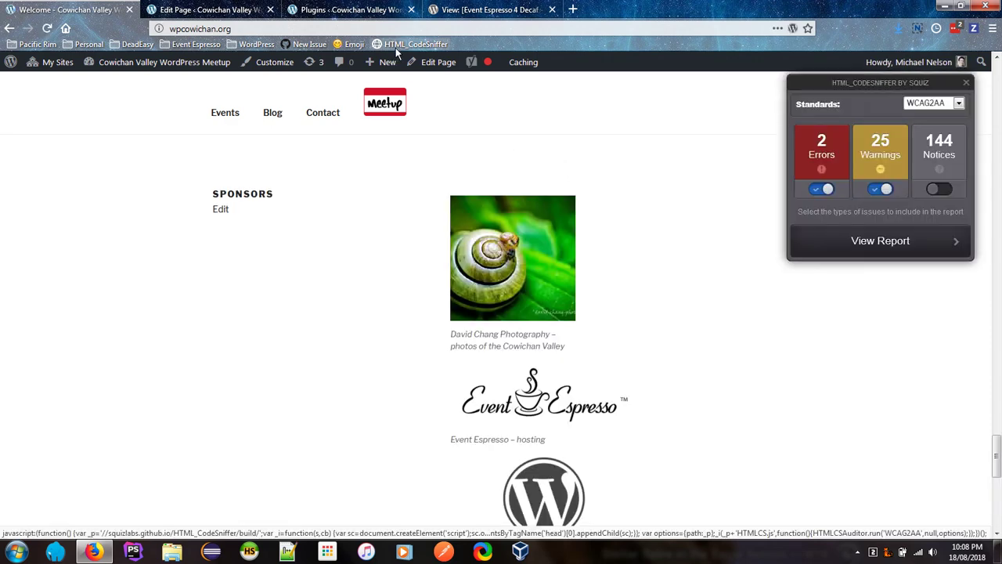
pyautogui.click(950, 107)
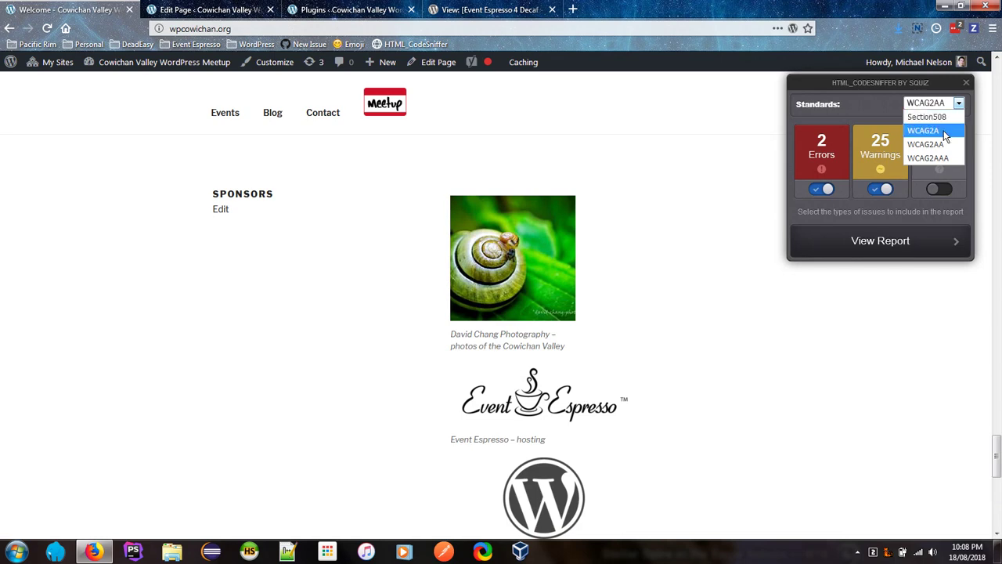
pyautogui.press('Escape')
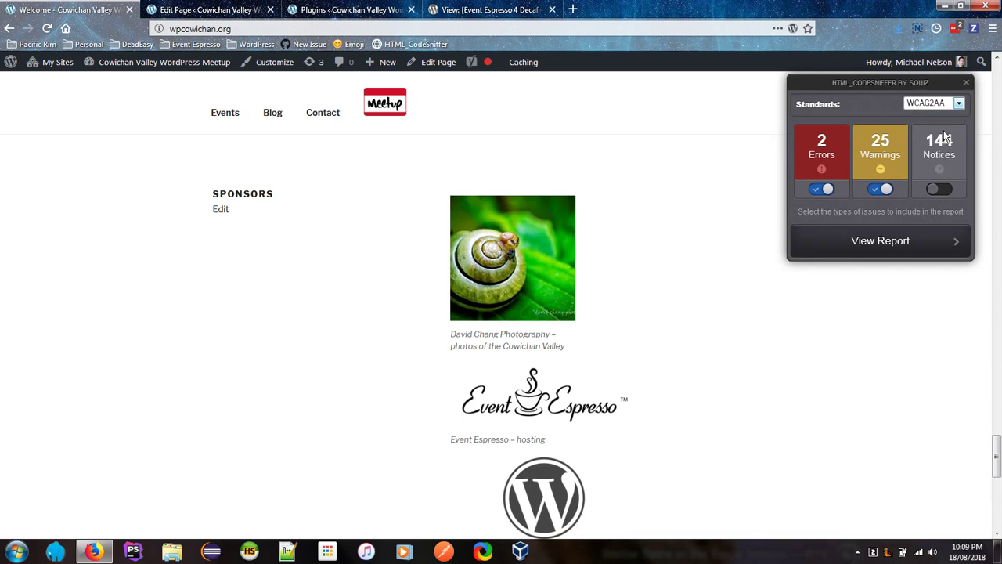
pyautogui.press('Up')
pyautogui.click(885, 189)
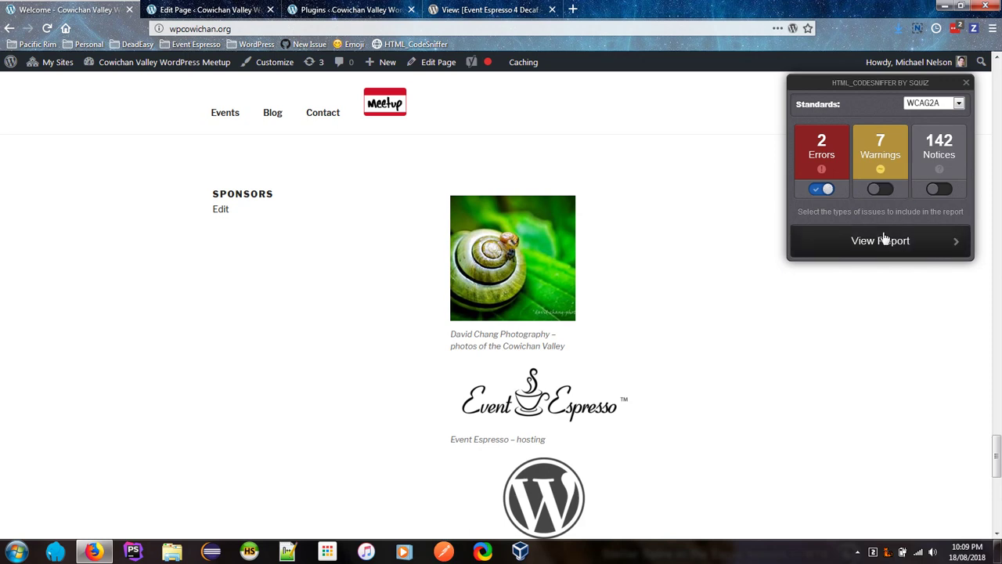
pyautogui.click(884, 238)
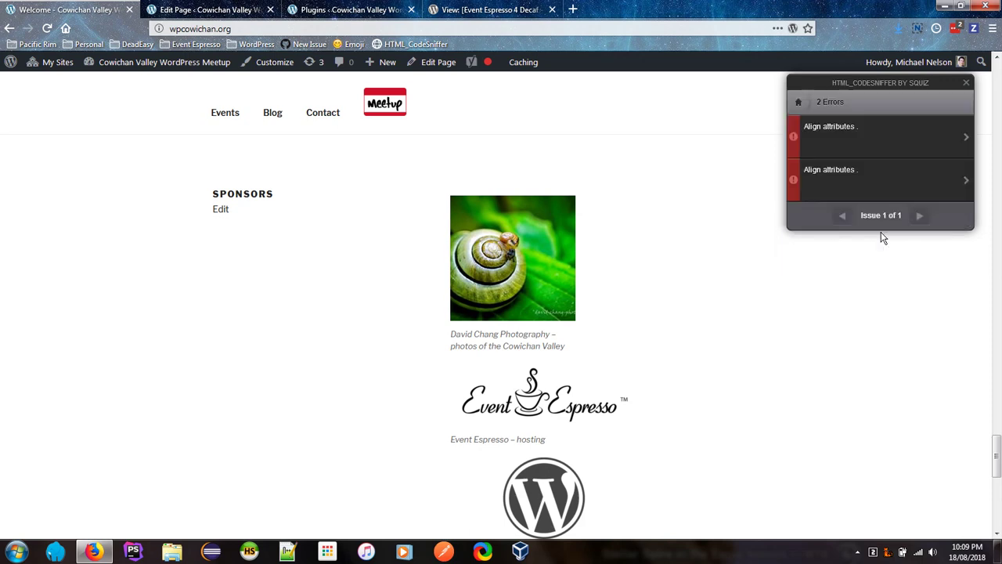
pyautogui.click(894, 141)
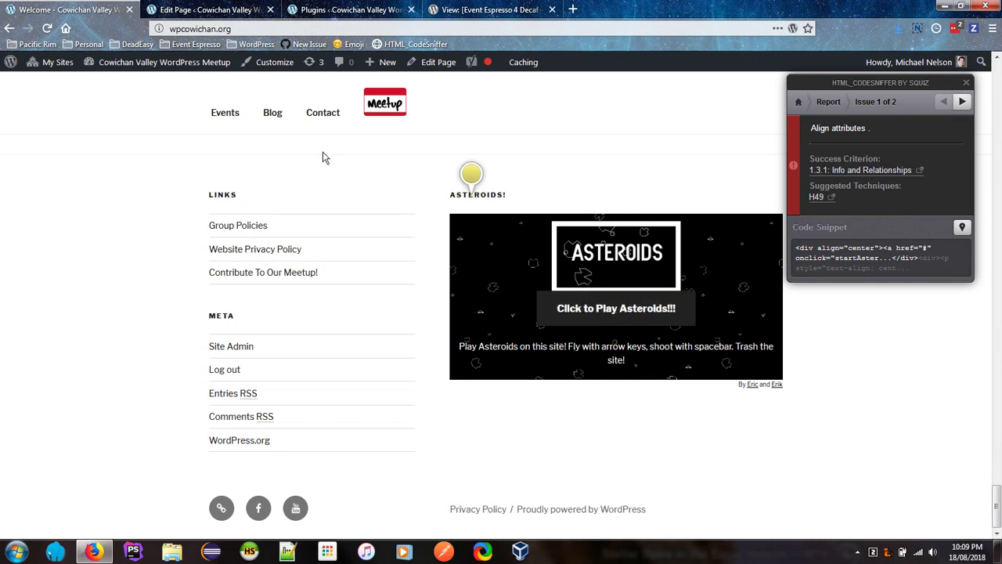
pyautogui.click(349, 9)
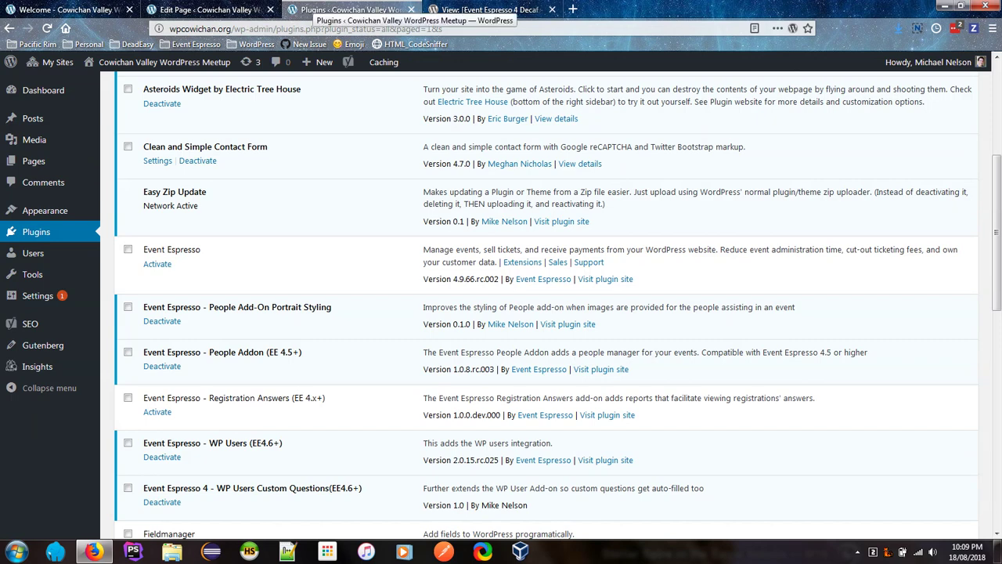
# Step: Deactivate Asteroids Widget by Electric Tree House, then reload the live site
pyautogui.scroll(-3, 402, 272)
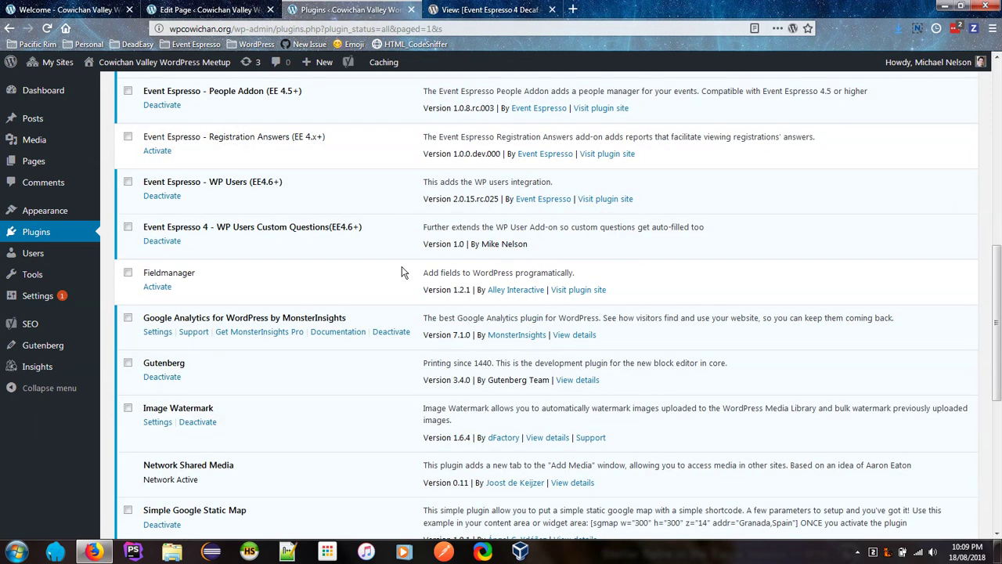
pyautogui.scroll(-2, 402, 272)
pyautogui.scroll(-1, 401, 272)
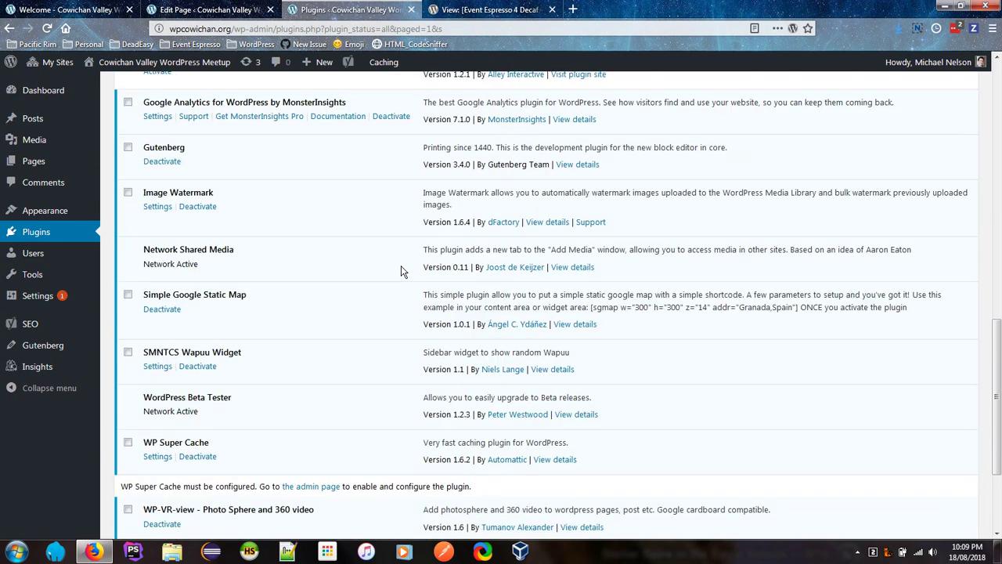
pyautogui.scroll(-1, 401, 272)
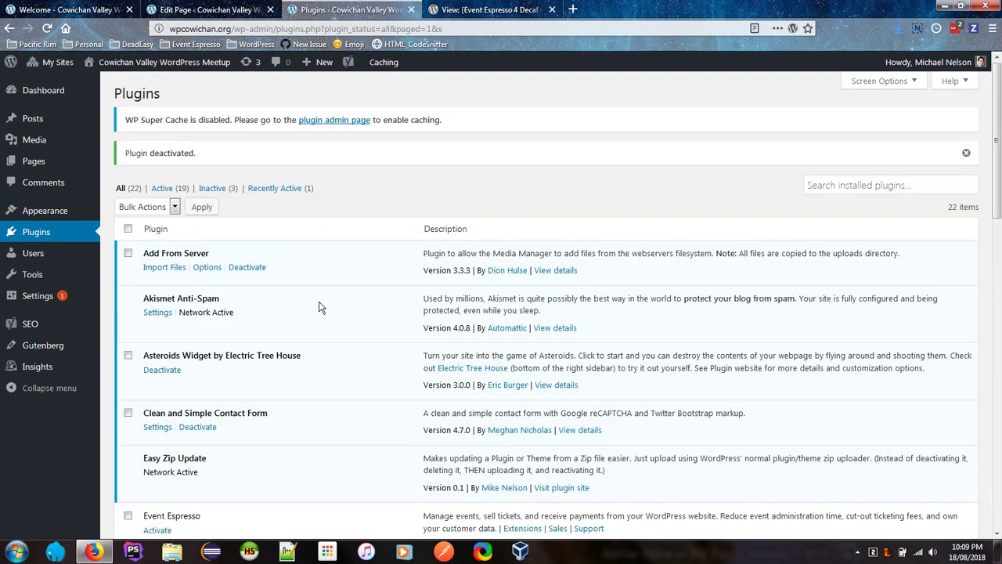
pyautogui.click(162, 370)
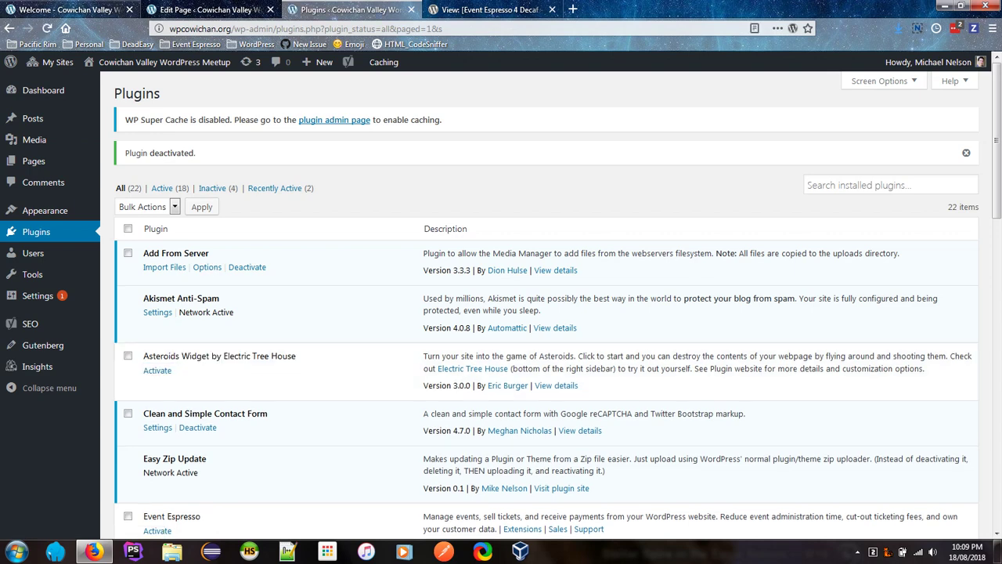
pyautogui.click(66, 9)
pyautogui.click(47, 28)
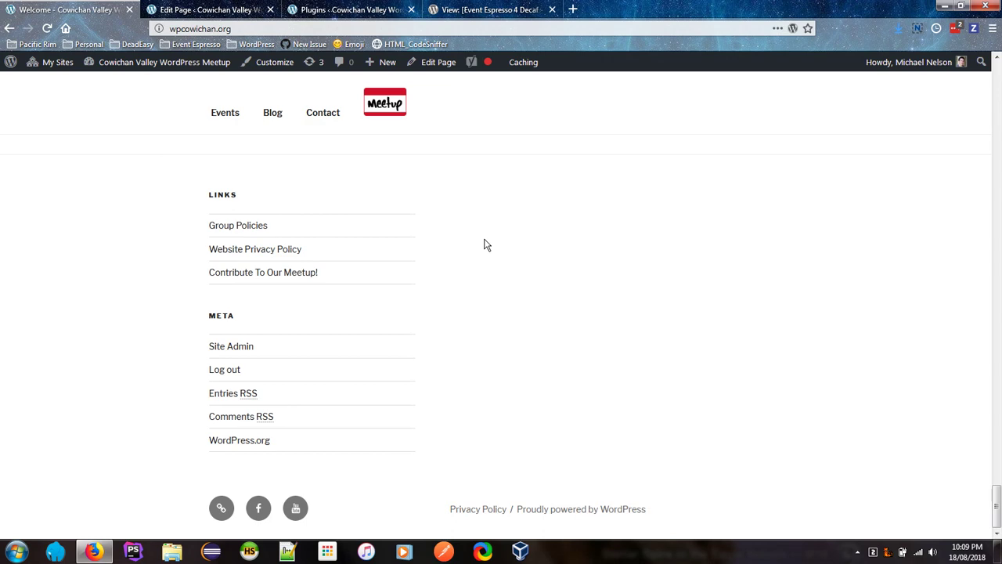
# Step: Maximize the browser and rerun HTML_CodeSniffer under WCAG2A, which now reports 0 errors
pyautogui.moveTo(686, 11); pyautogui.dragTo(686, 75)
pyautogui.doubleClick(686, 75)
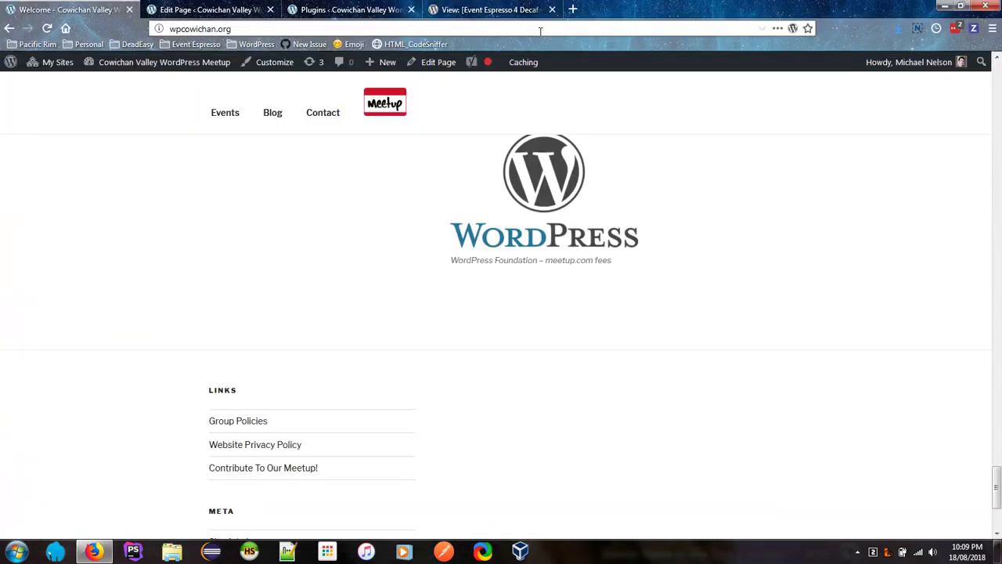
pyautogui.click(406, 46)
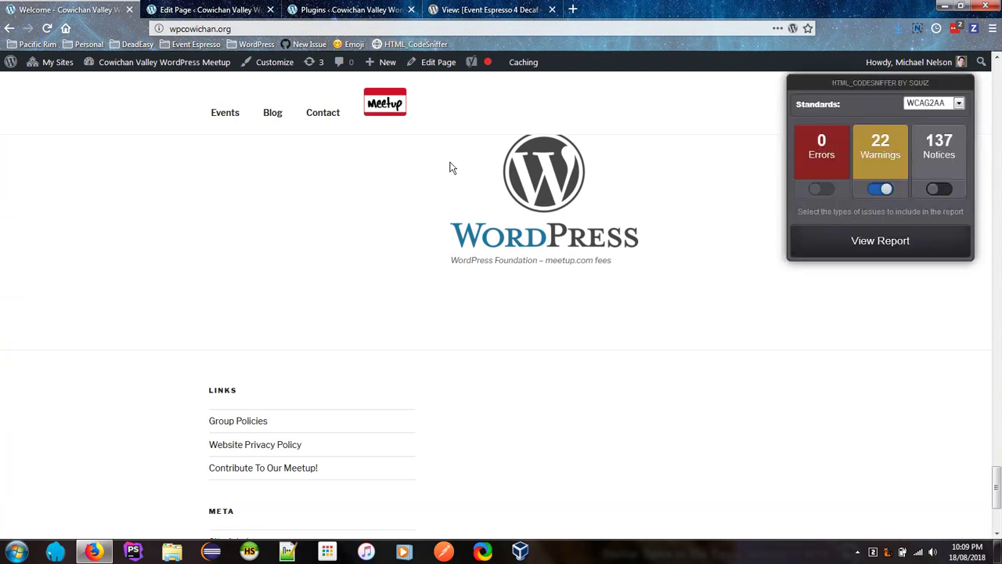
pyautogui.click(955, 105)
pyautogui.click(940, 131)
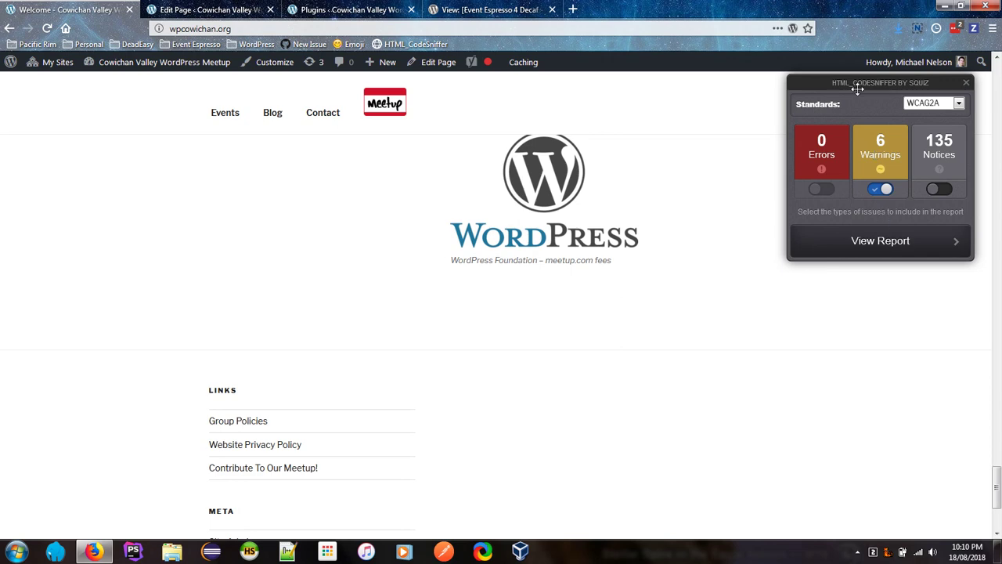
pyautogui.click(856, 553)
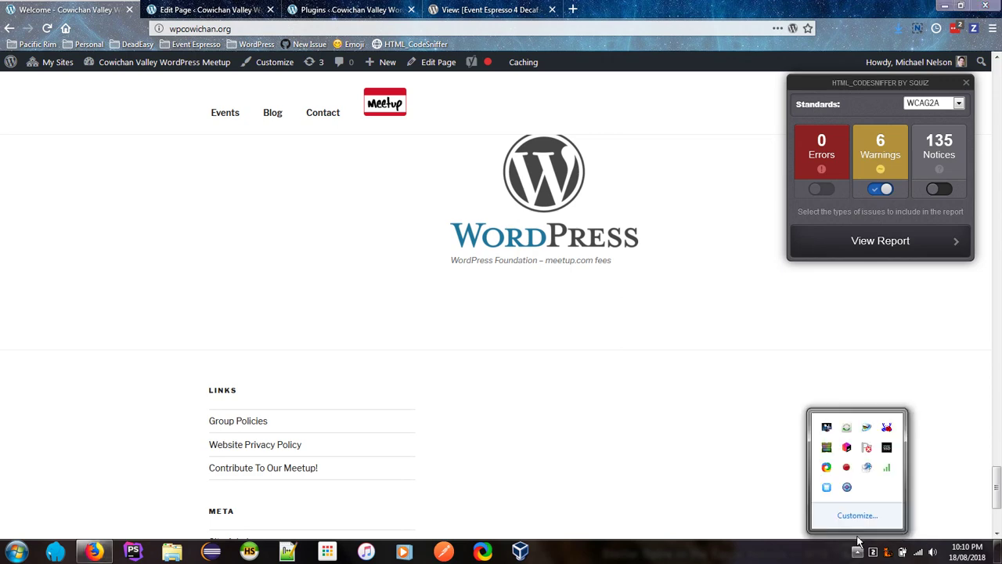